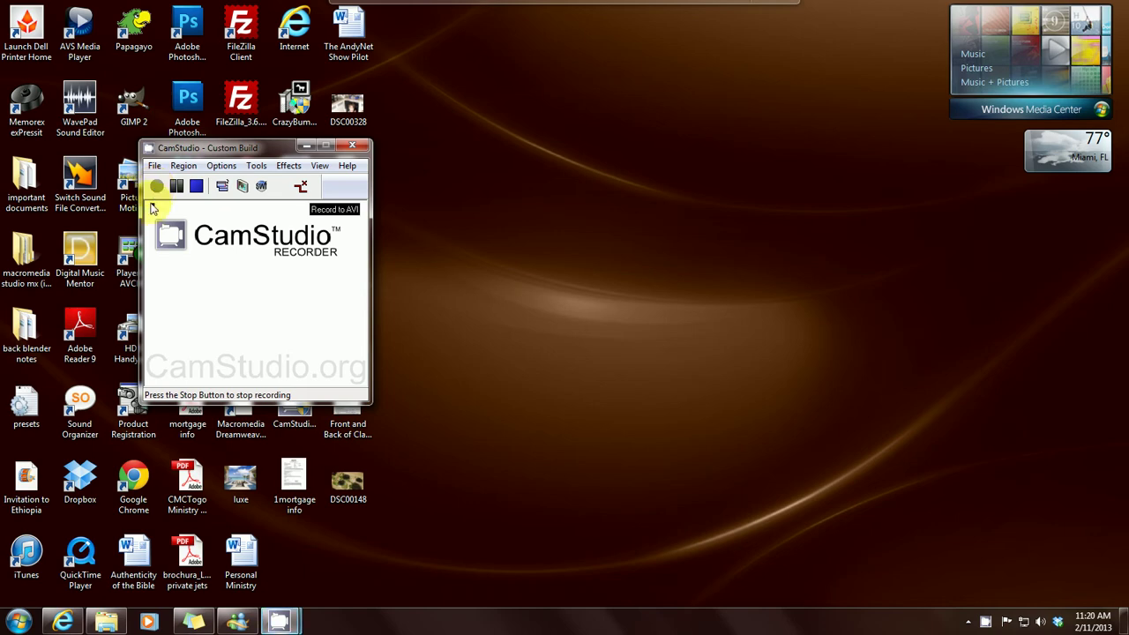
- Switch to the browser window showing the blender.org home page
mouse_move(65, 622)
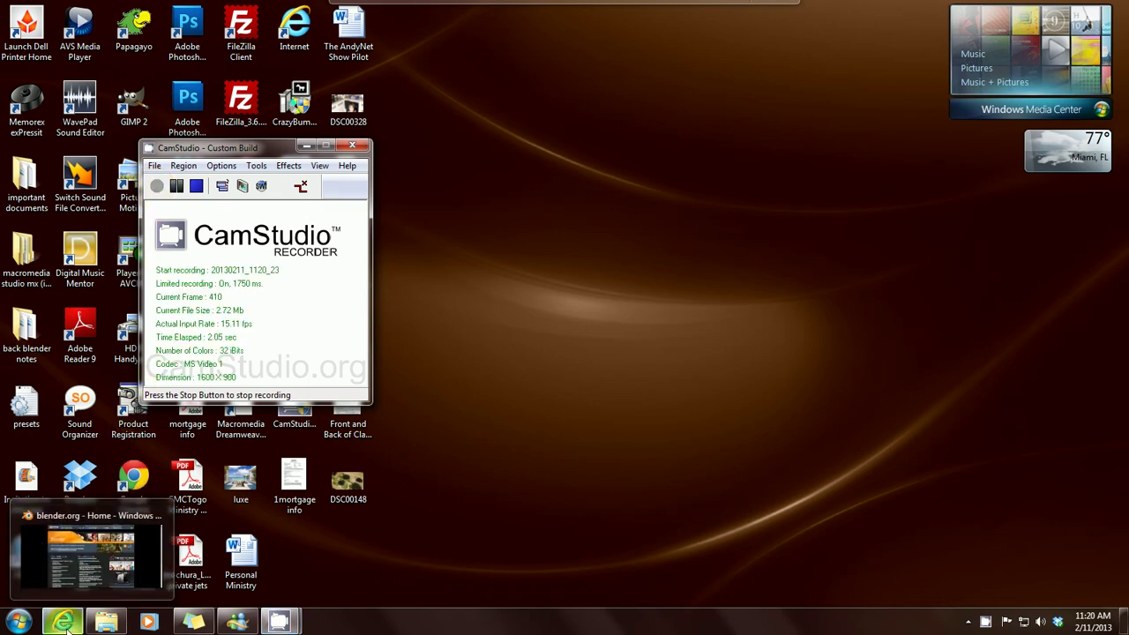
click(74, 580)
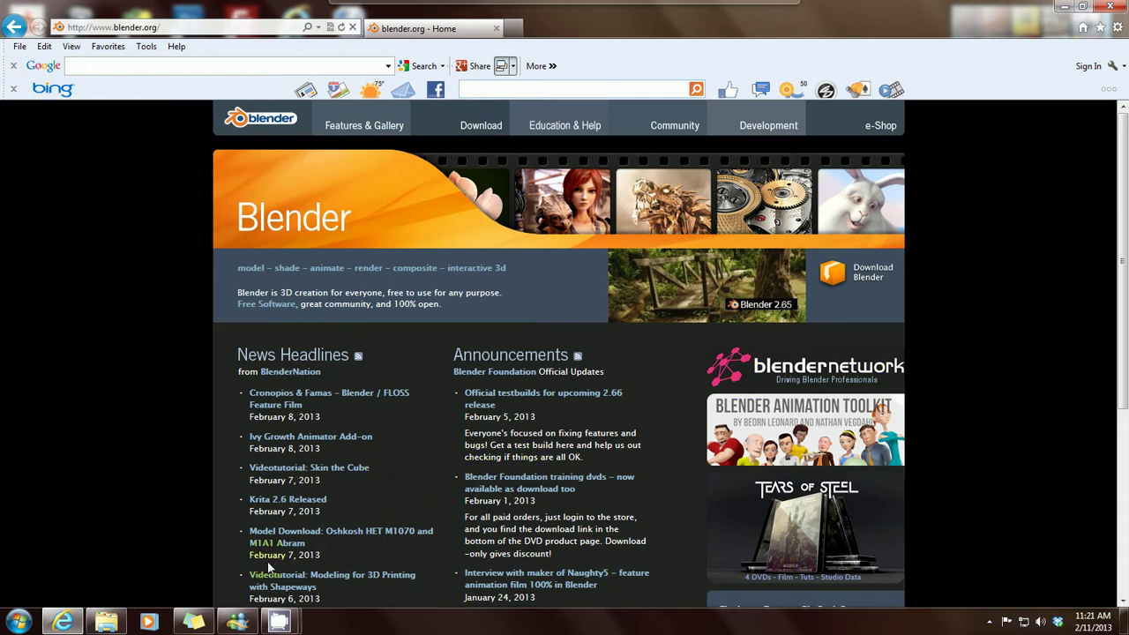
- Browse the computer to the My Book (K:) drive and open the inner blender-2.65a-windows64 folder
click(108, 626)
click(111, 627)
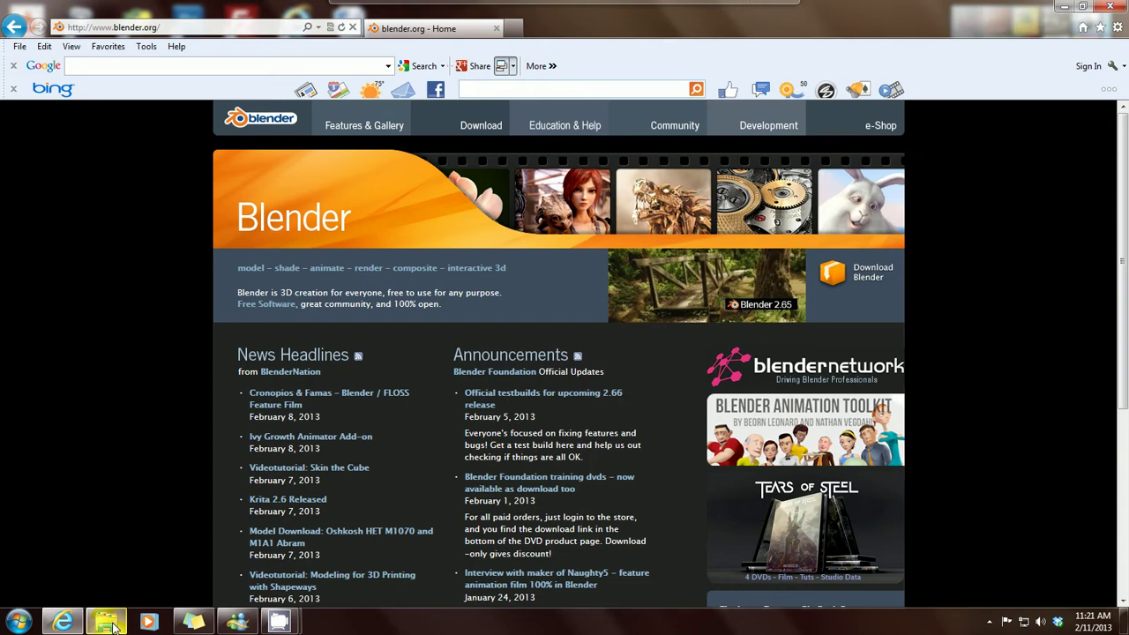
click(19, 621)
click(212, 384)
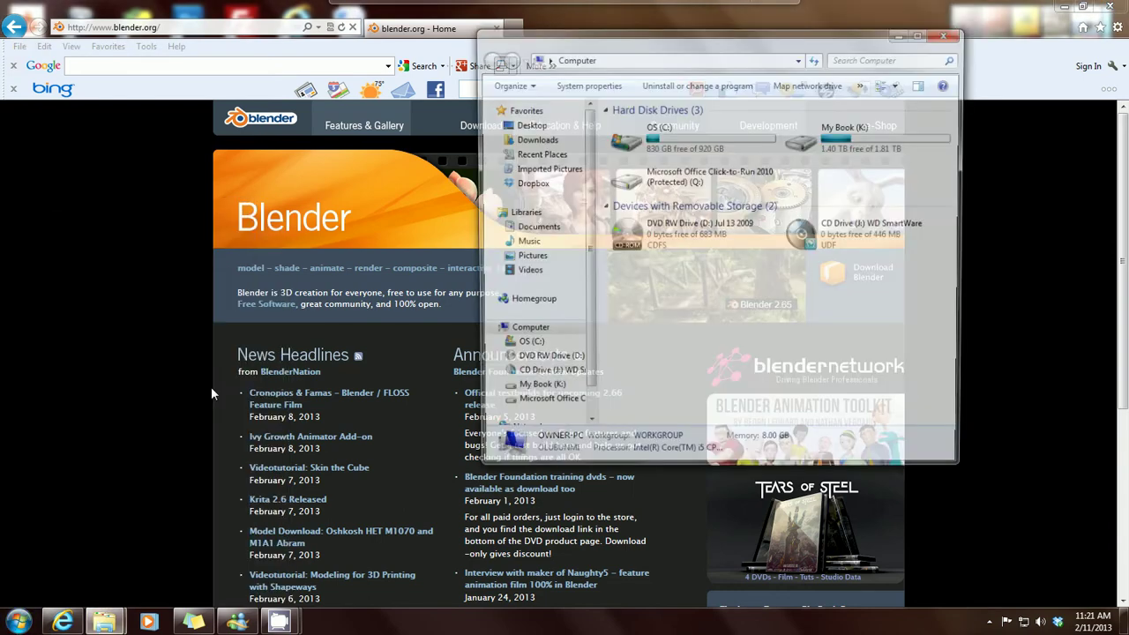
double_click(836, 134)
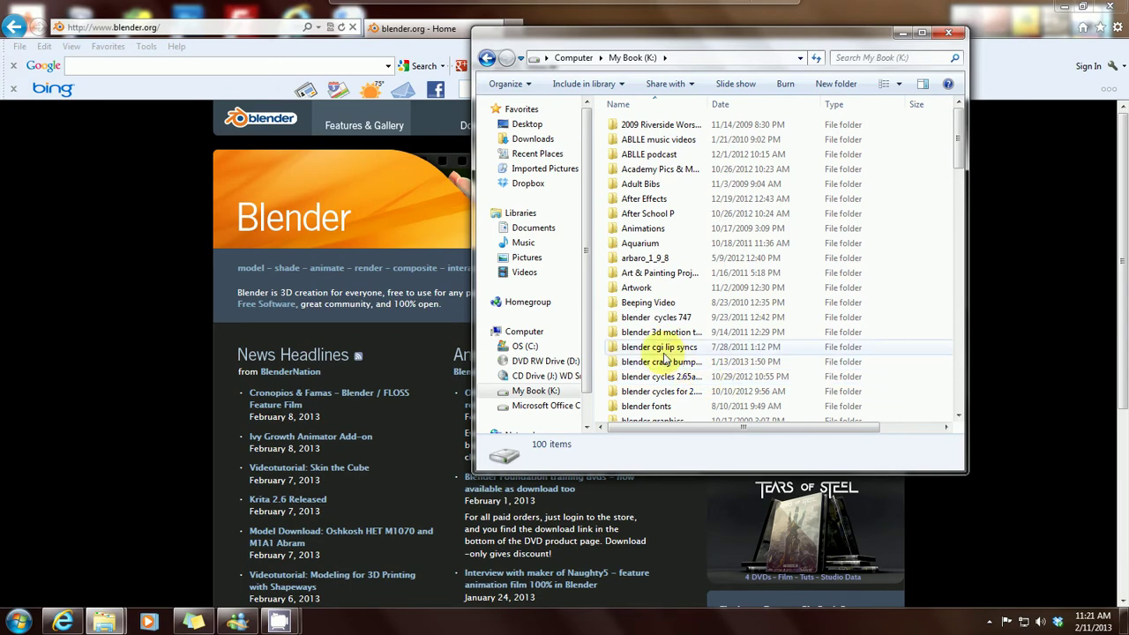
scroll(662, 360, down, 3)
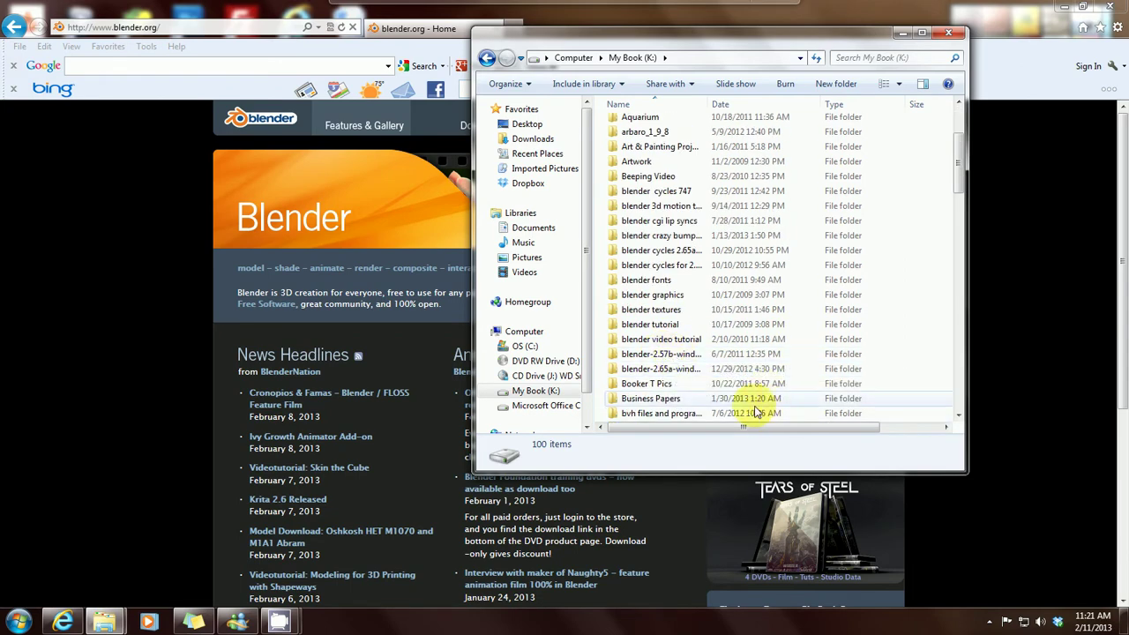
double_click(664, 368)
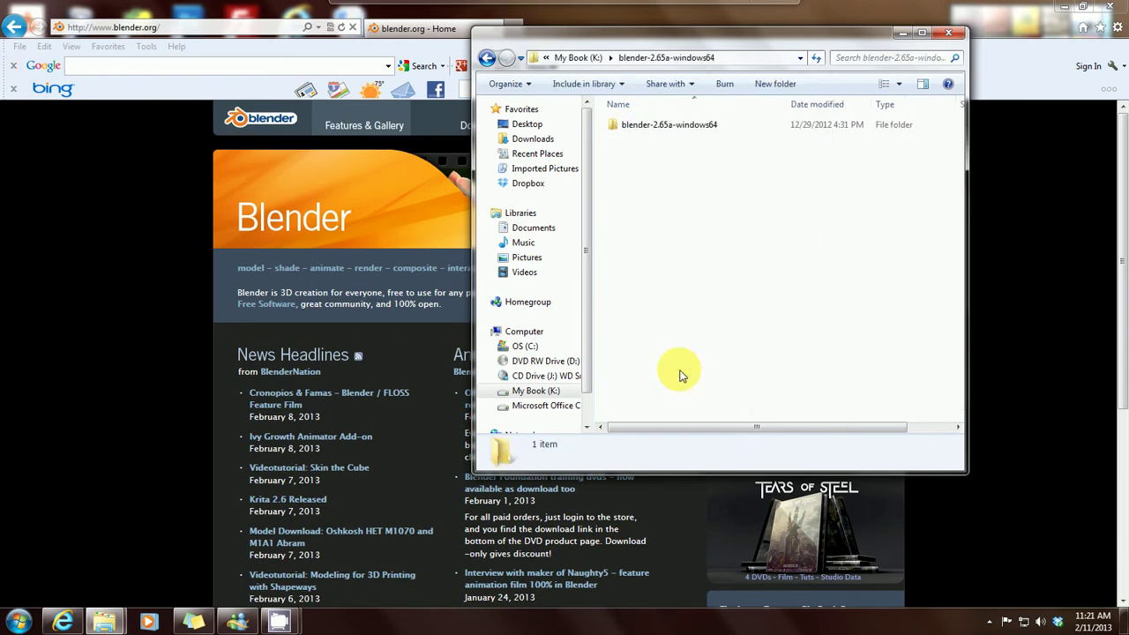
double_click(686, 124)
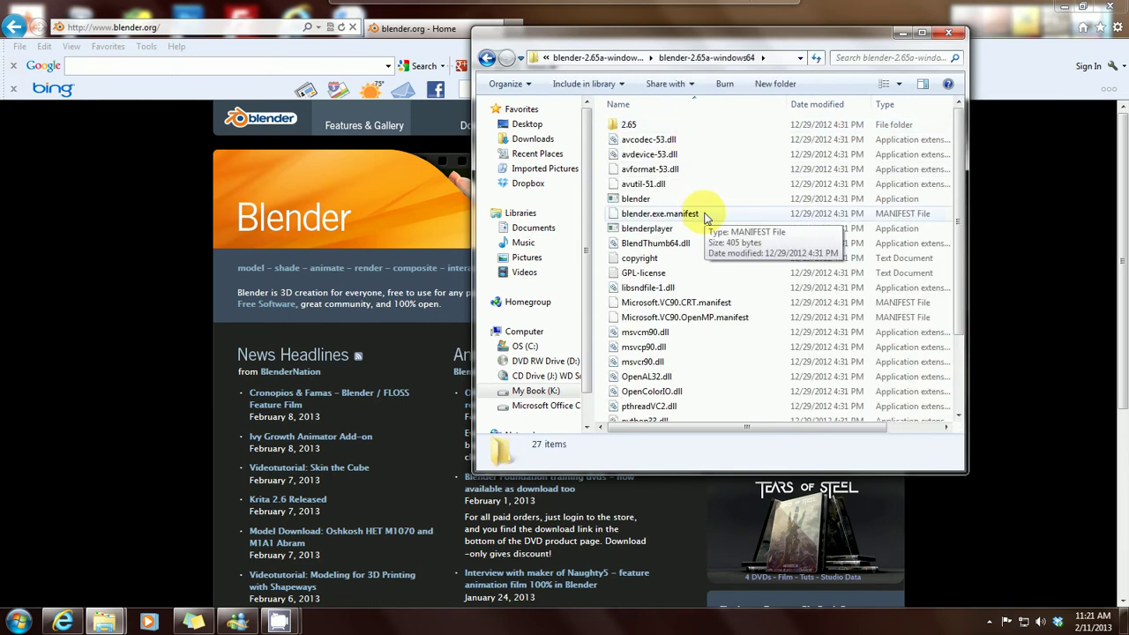
- Run the blender application from the folder, accept the security warning and dismiss the splash screen
click(634, 204)
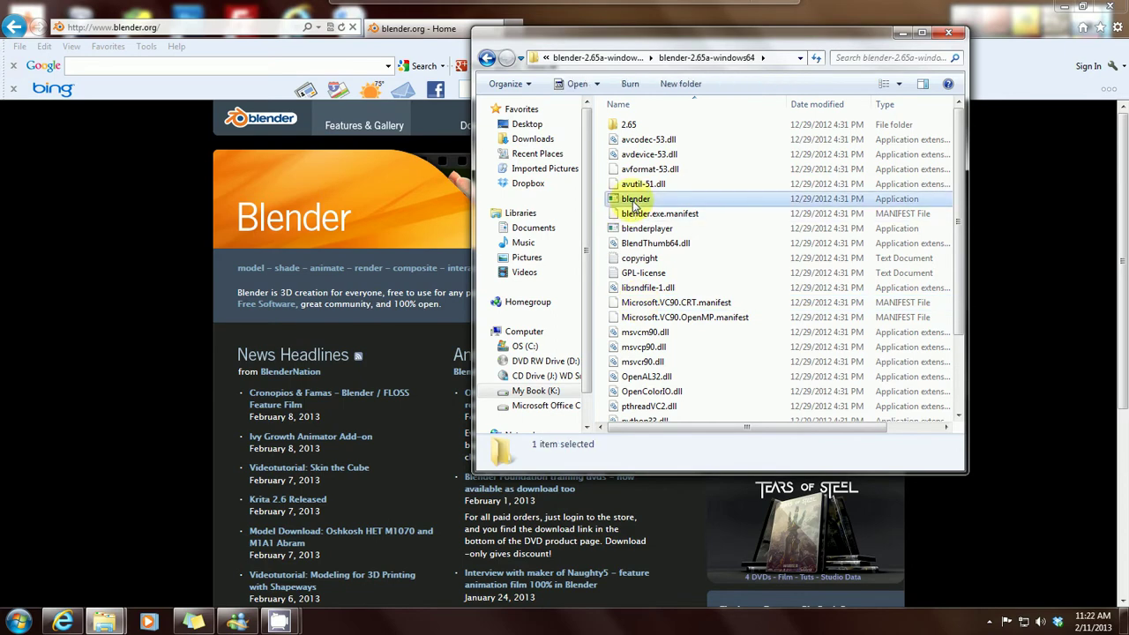
double_click(634, 205)
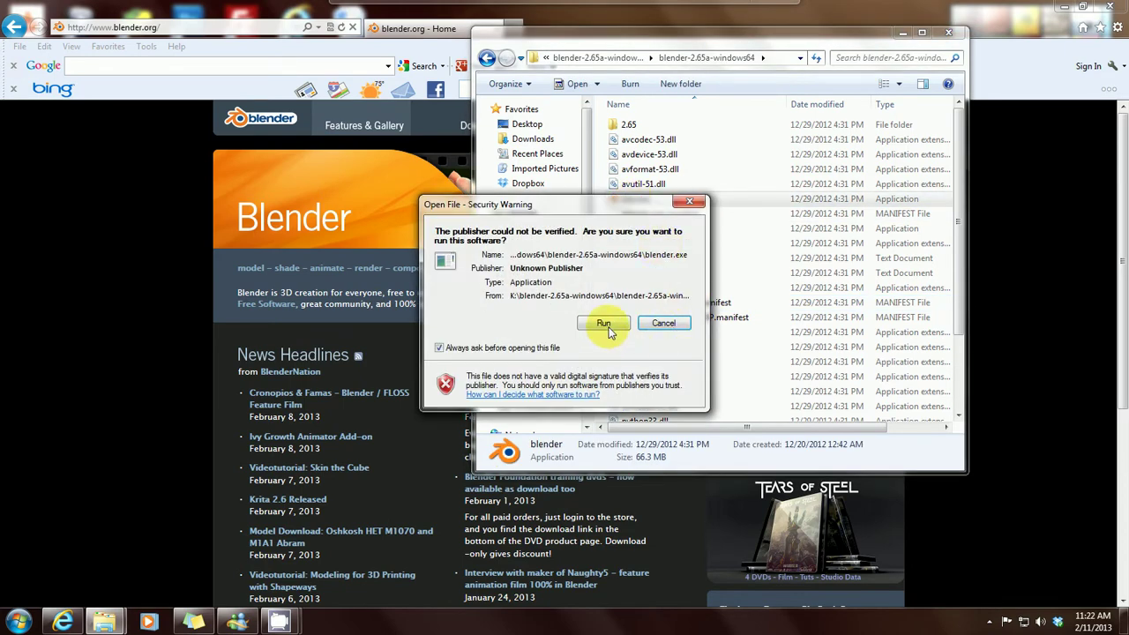
click(609, 328)
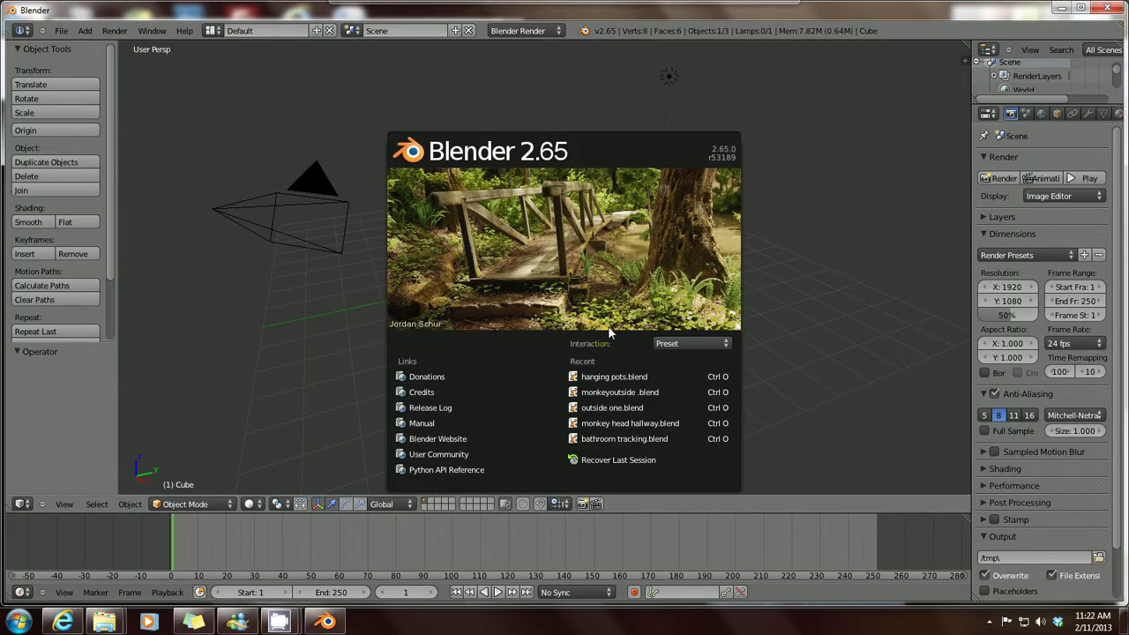
click(873, 138)
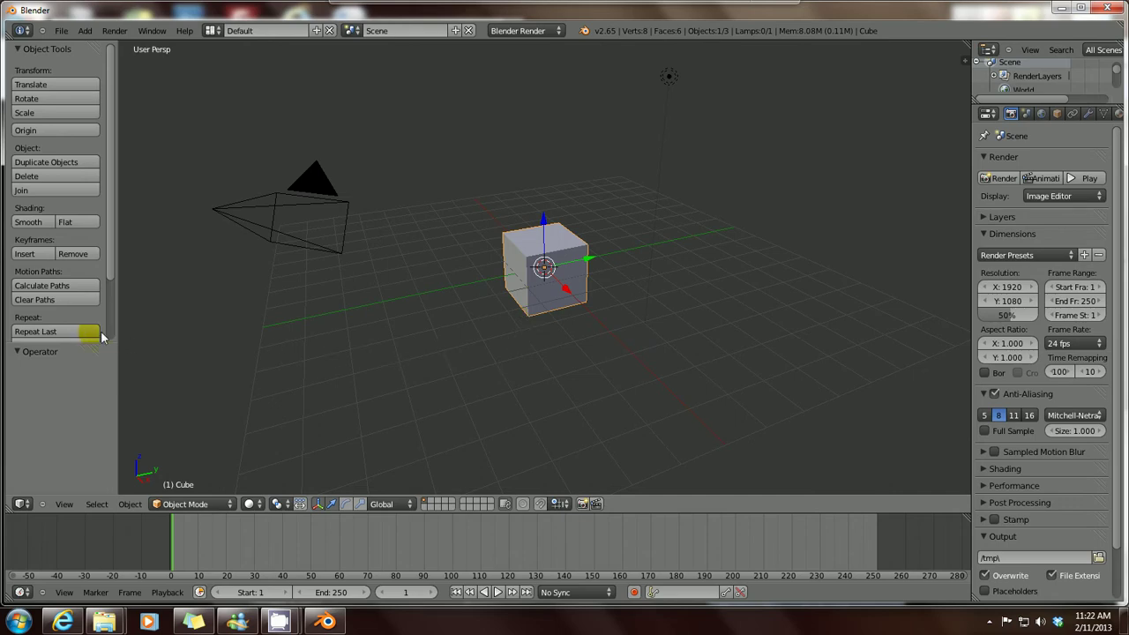
- Select the camera, the lamp and the cube in turn, finishing with the camera selected
click(60, 222)
right_click(308, 181)
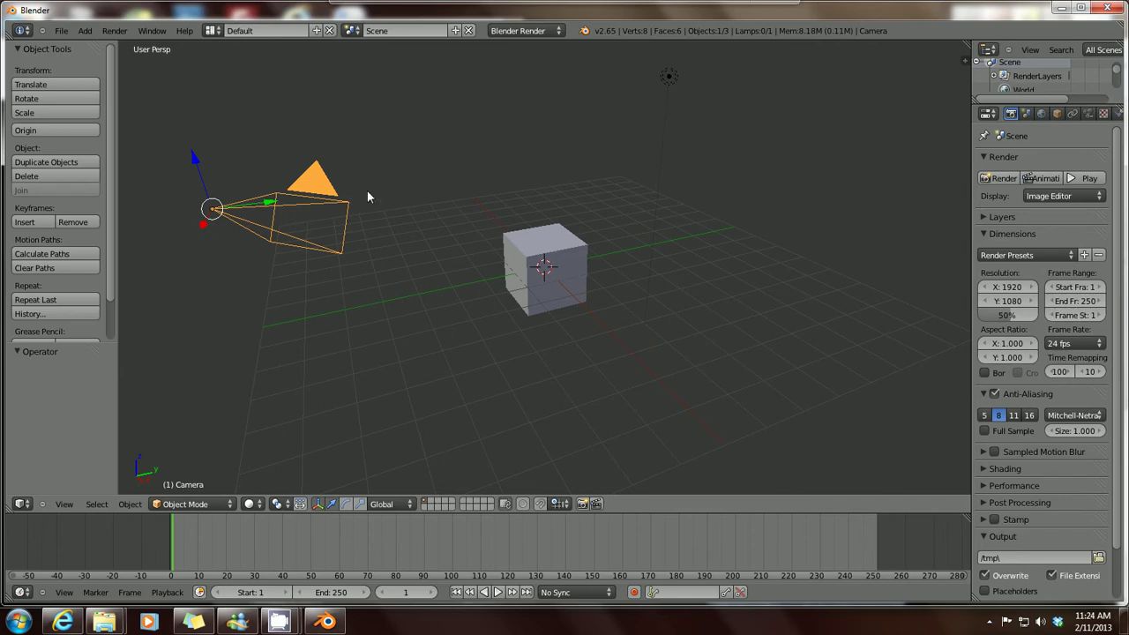
right_click(669, 77)
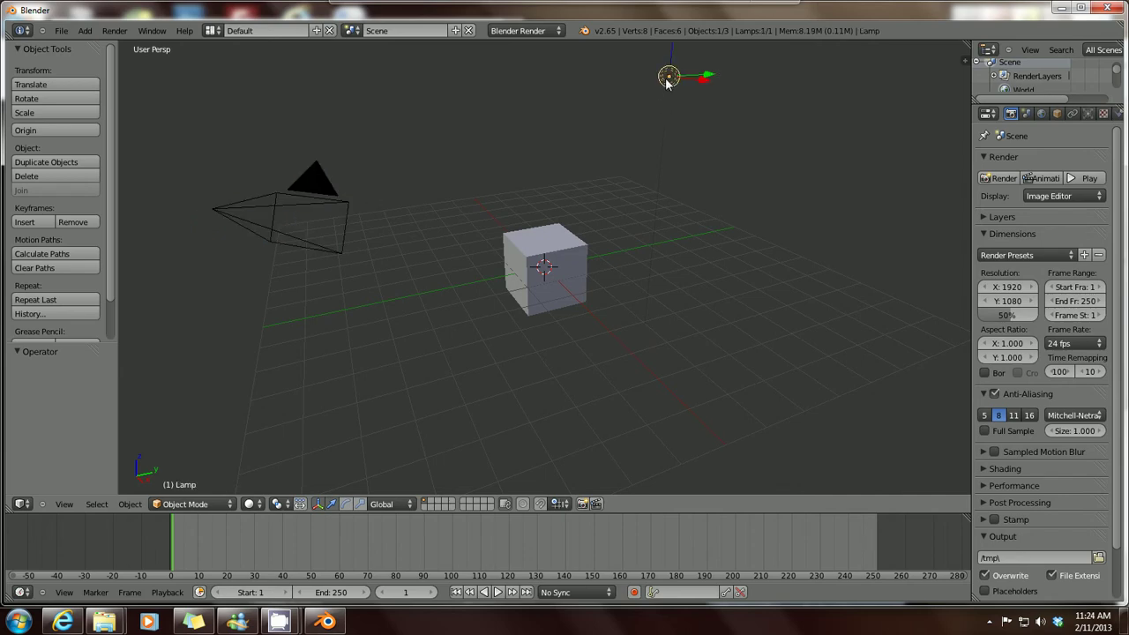
right_click(545, 251)
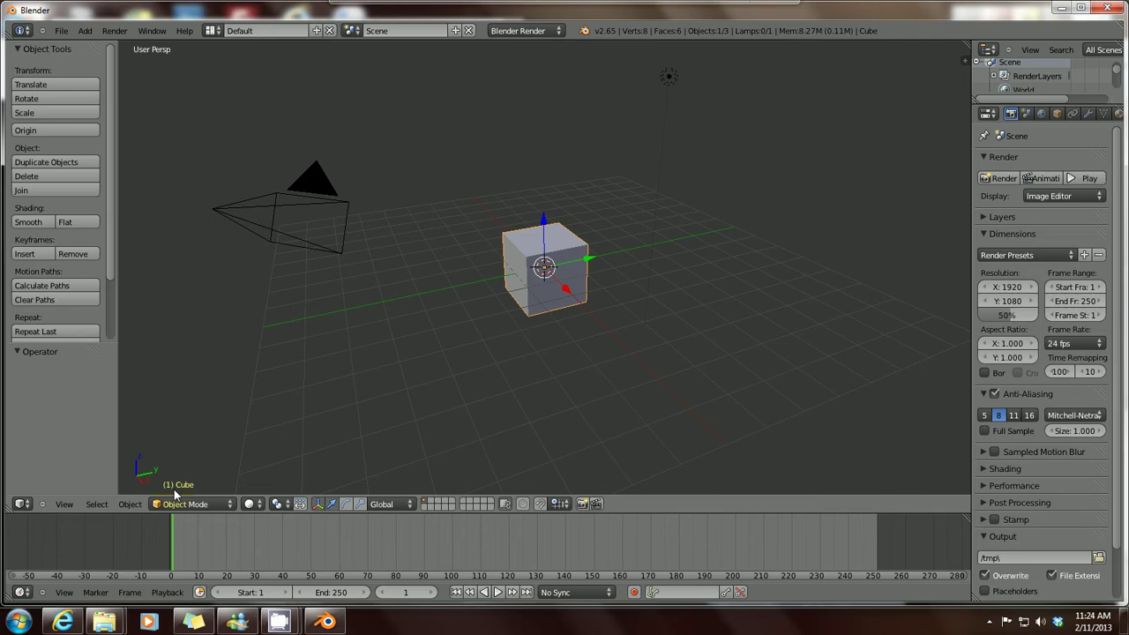
right_click(541, 239)
right_click(318, 186)
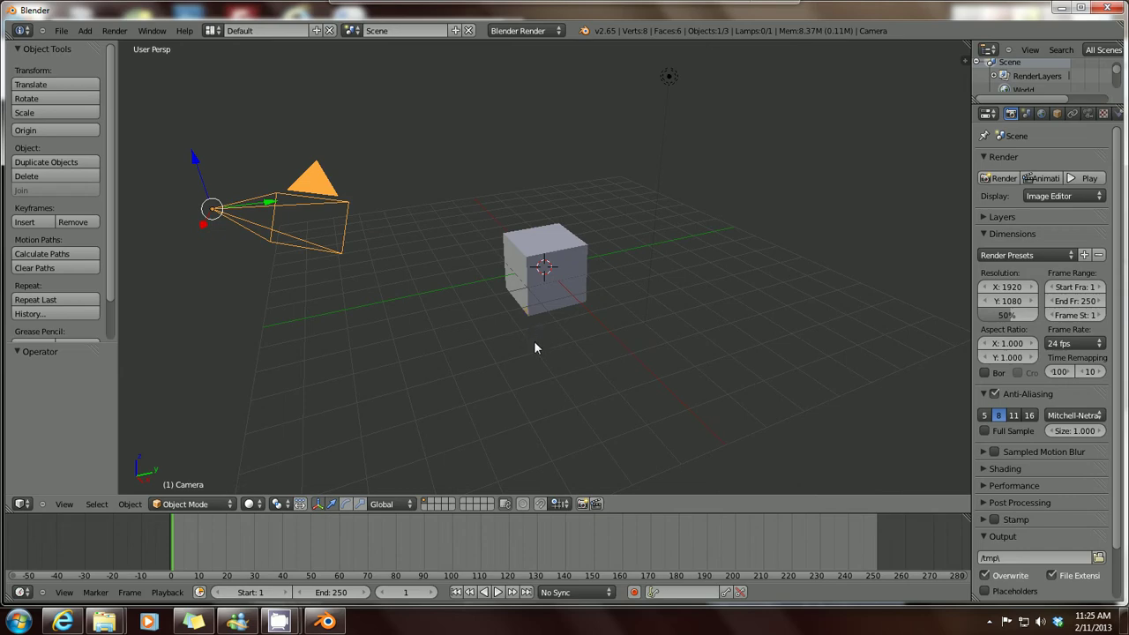
- Zoom in and out on the scene and orbit around it to examine the cube from several angles
scroll(534, 347, up, 10)
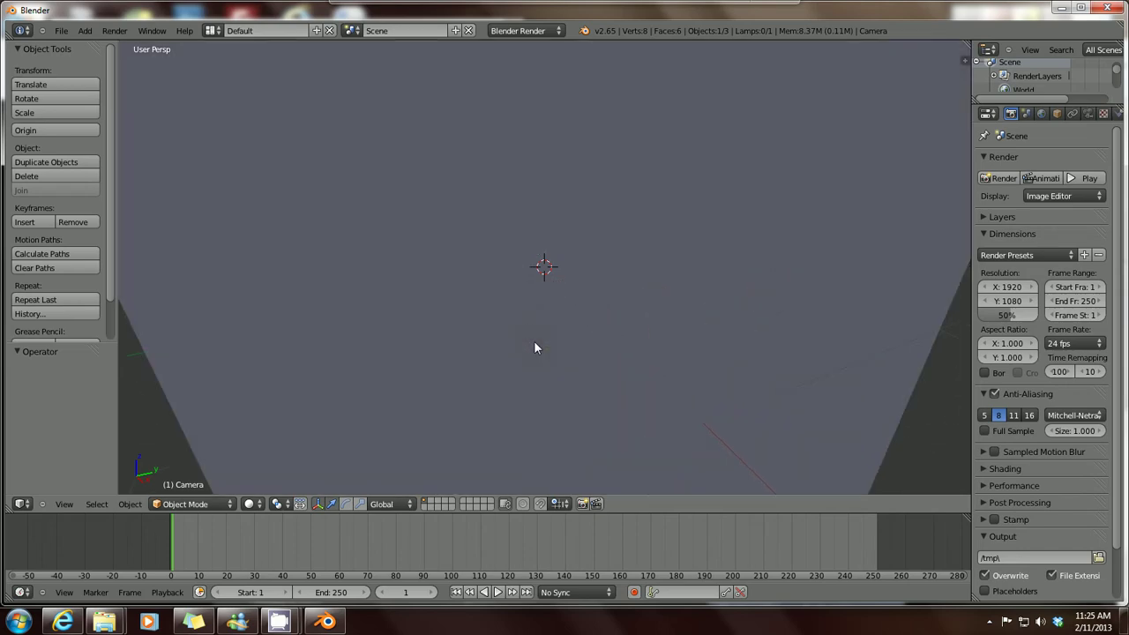
scroll(535, 347, down, 15)
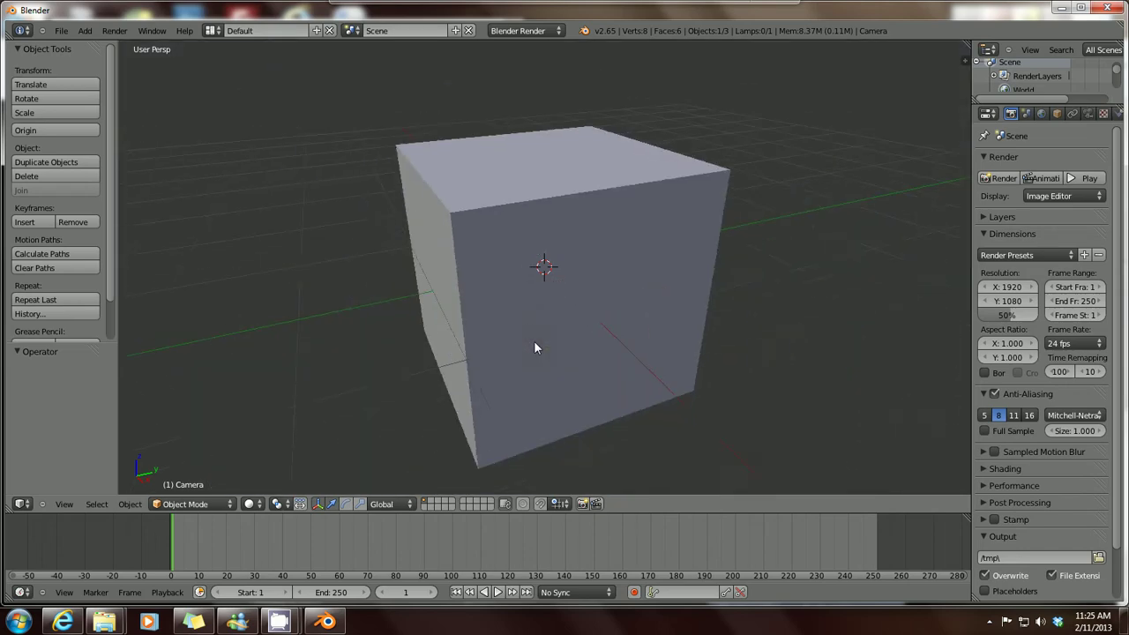
scroll(534, 348, up, 8)
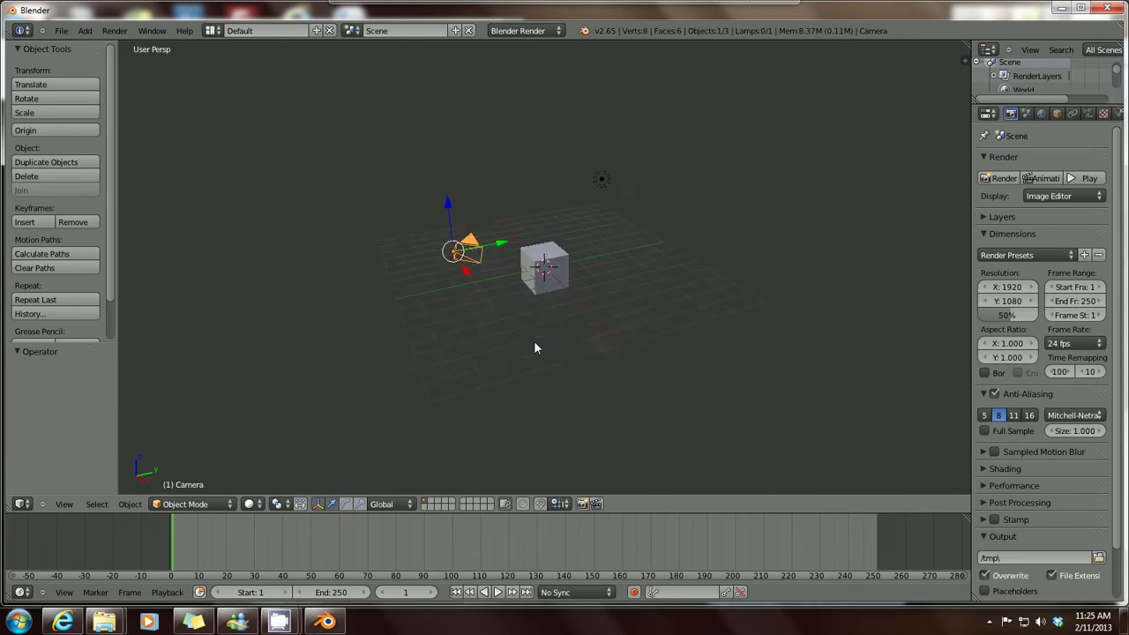
scroll(534, 341, down, 3)
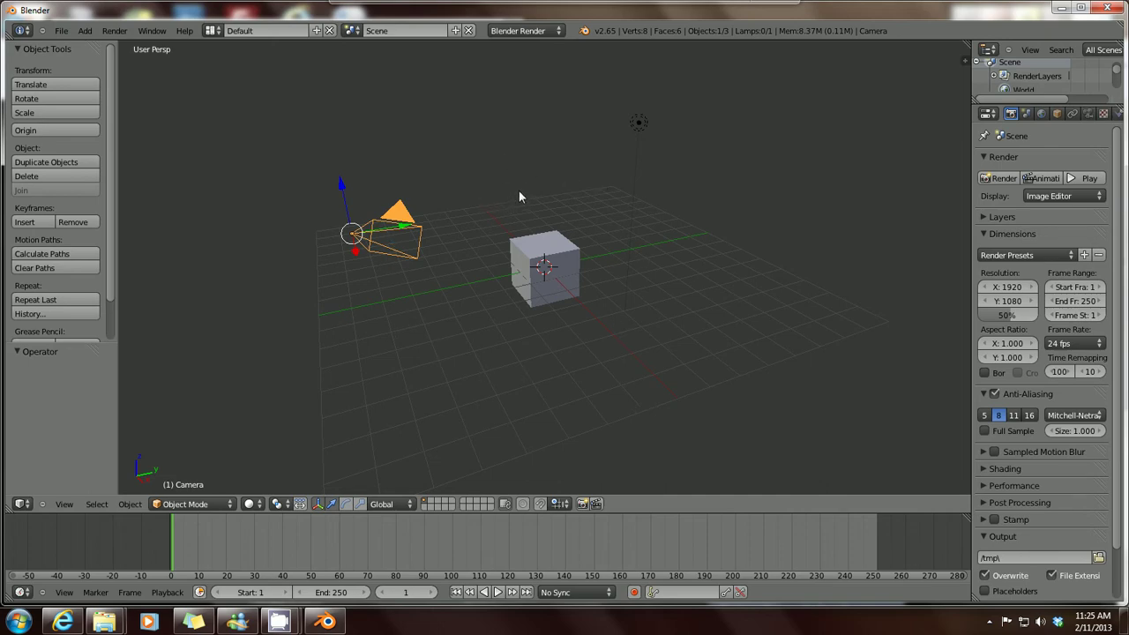
middle_drag(509, 189, 485, 220)
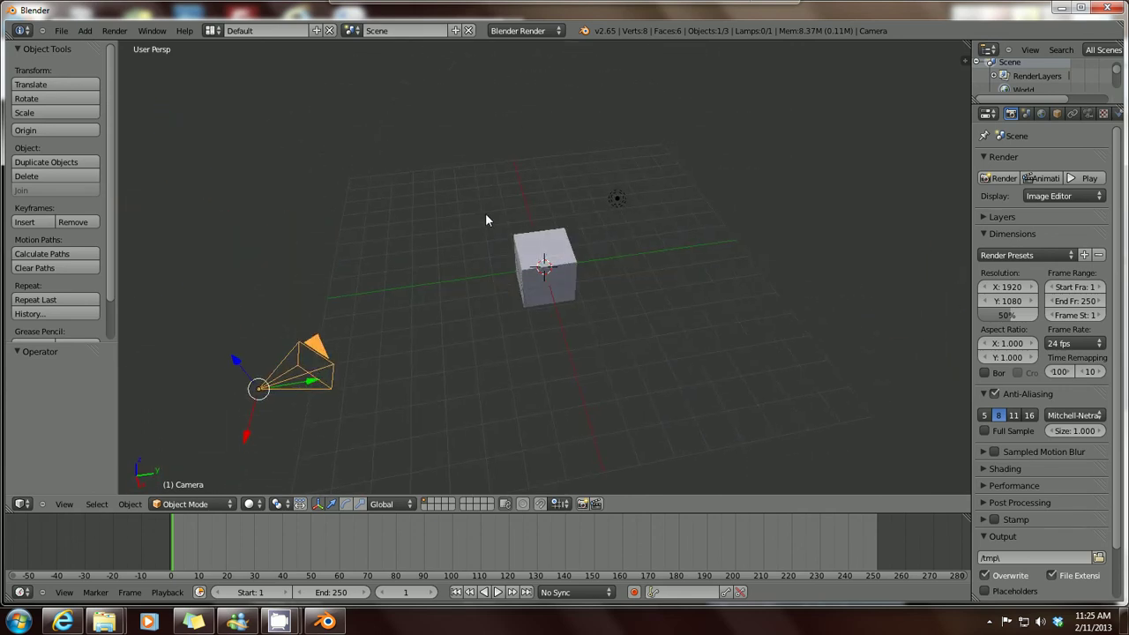
middle_drag(517, 340, 505, 302)
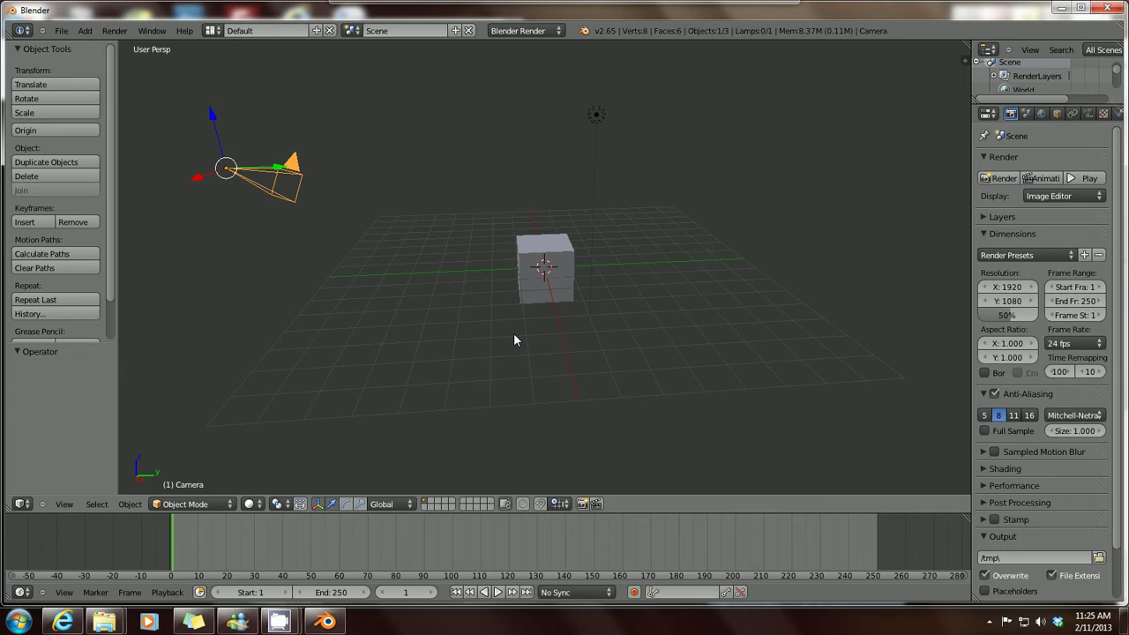
- View the scene from the front, from the top and from the right side
key(KP_1)
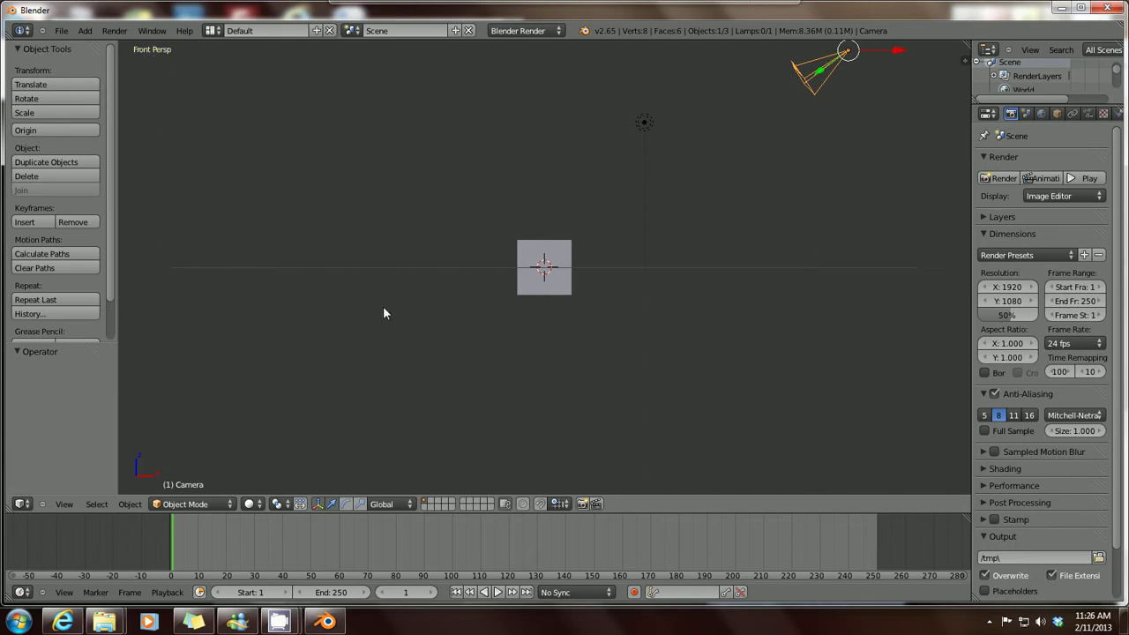
key(KP_7)
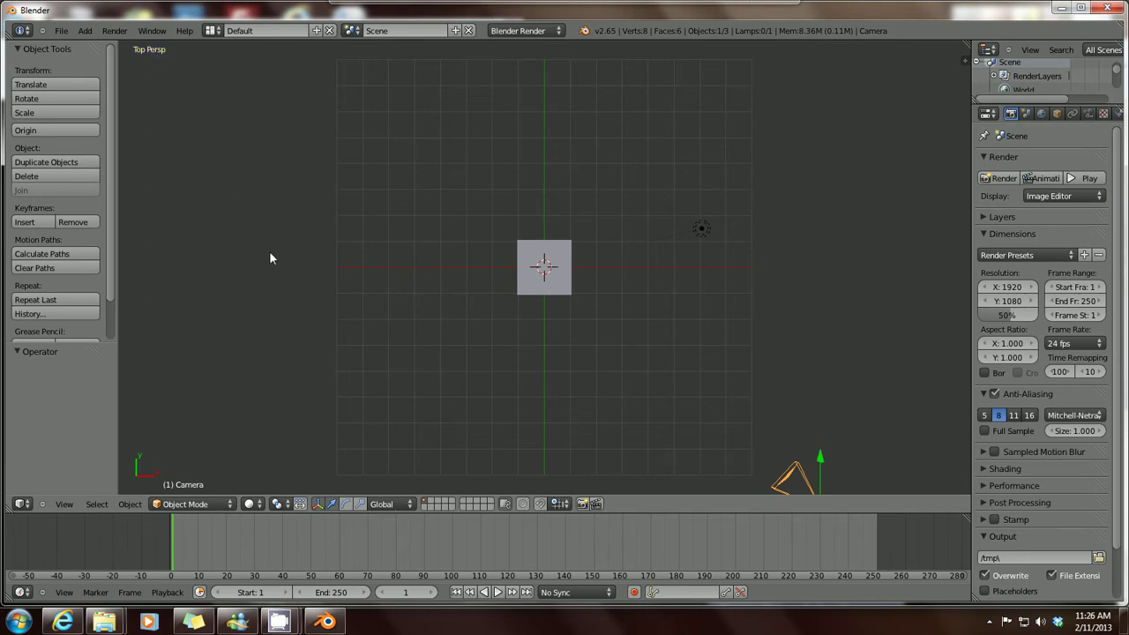
key(KP_3)
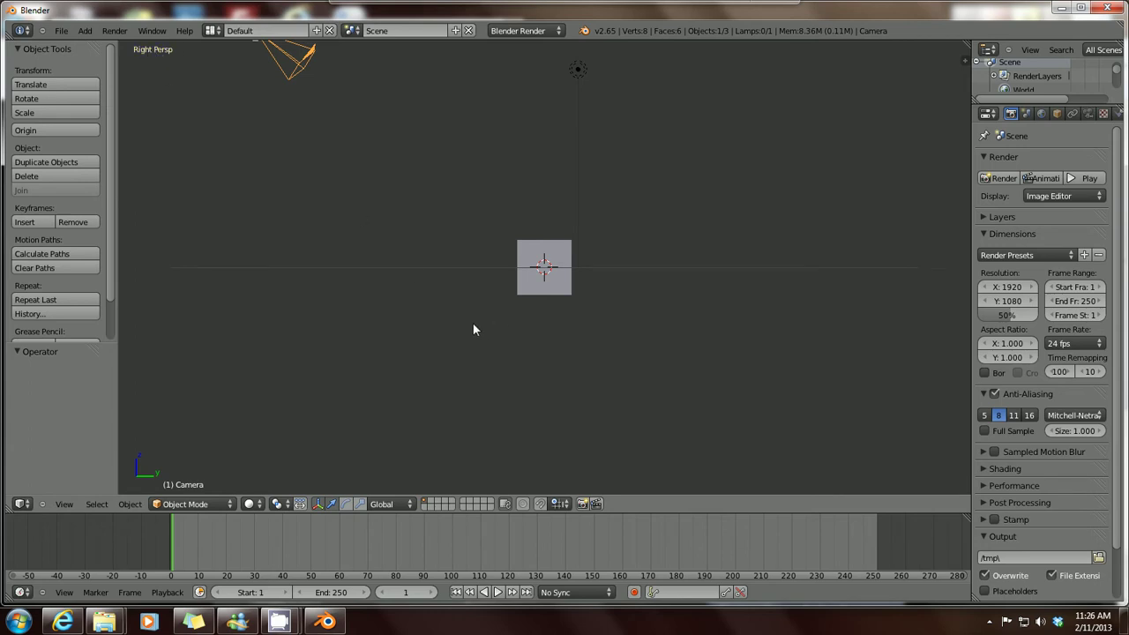
- Select the cube in the right side view
click(542, 265)
right_click(544, 256)
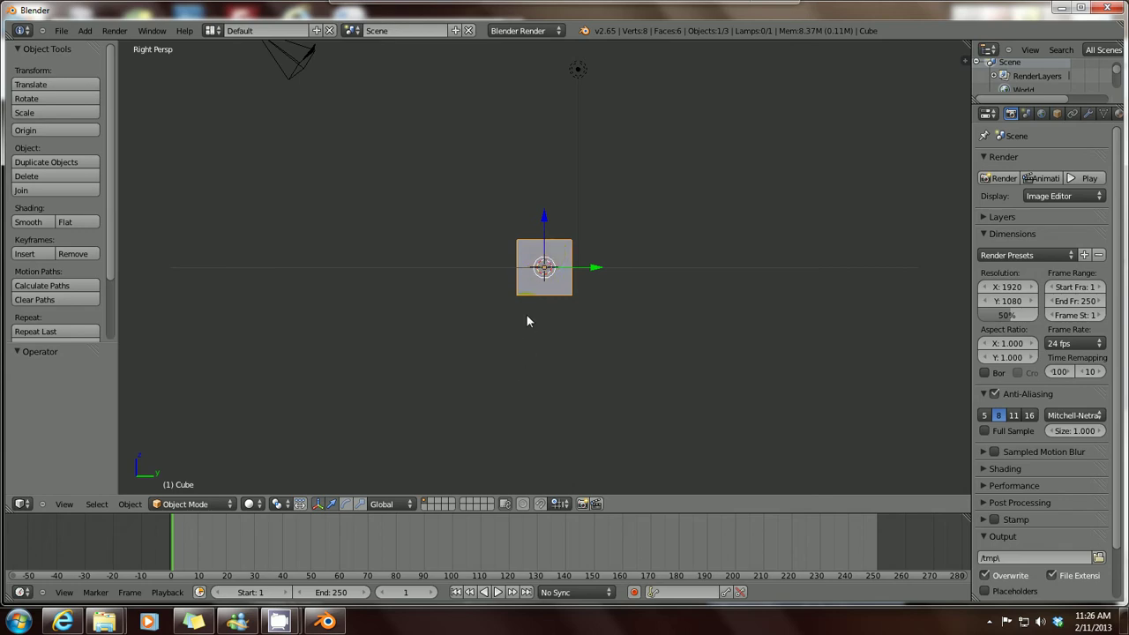
right_click(537, 256)
right_click(537, 255)
- Switch to the top view and examine the selected cube's move handles and centre point
key(KP_7)
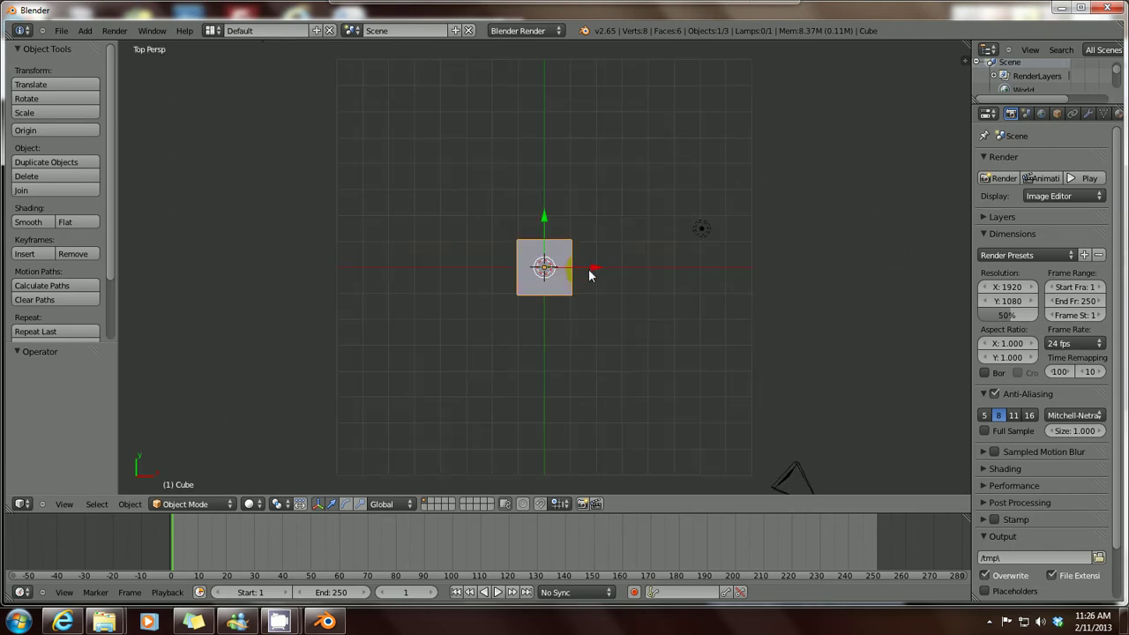
click(544, 267)
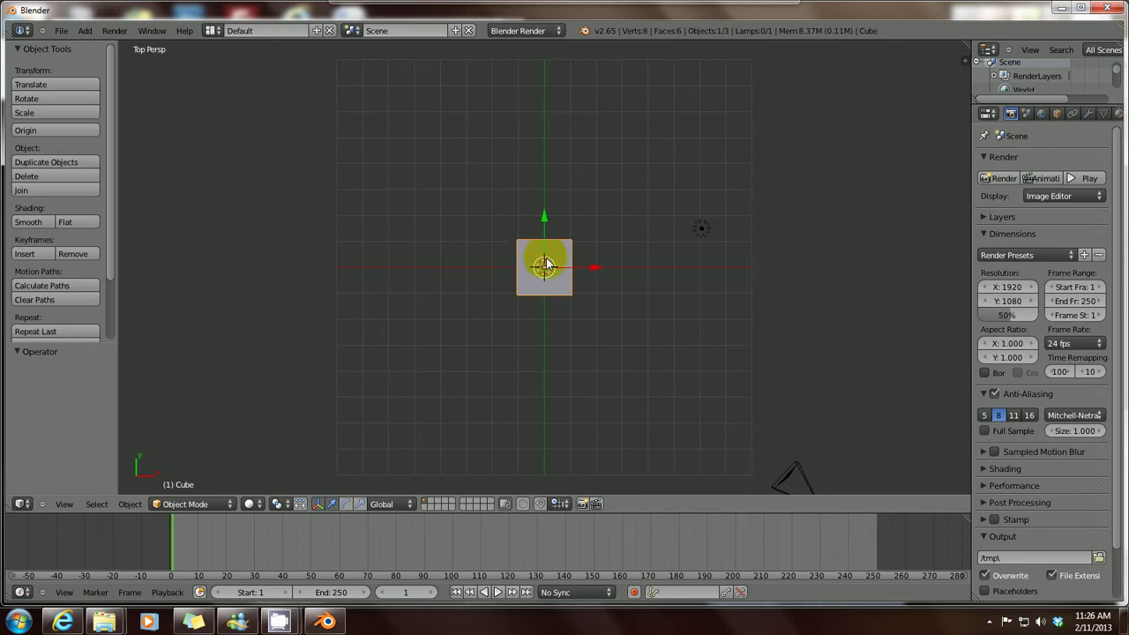
click(544, 267)
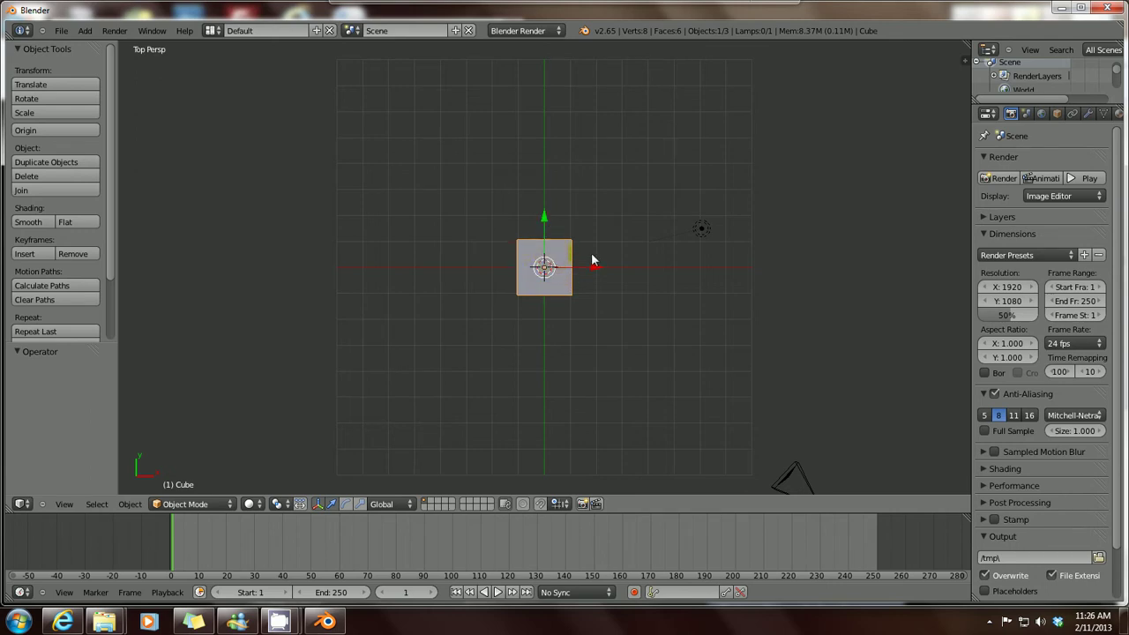
click(538, 260)
click(544, 269)
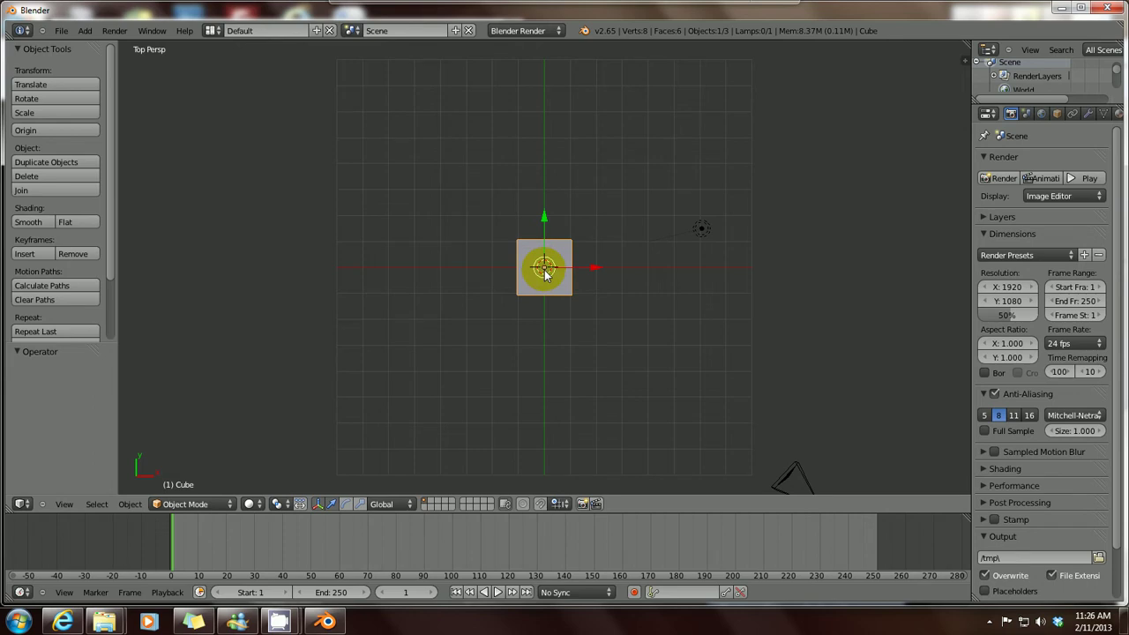
click(540, 251)
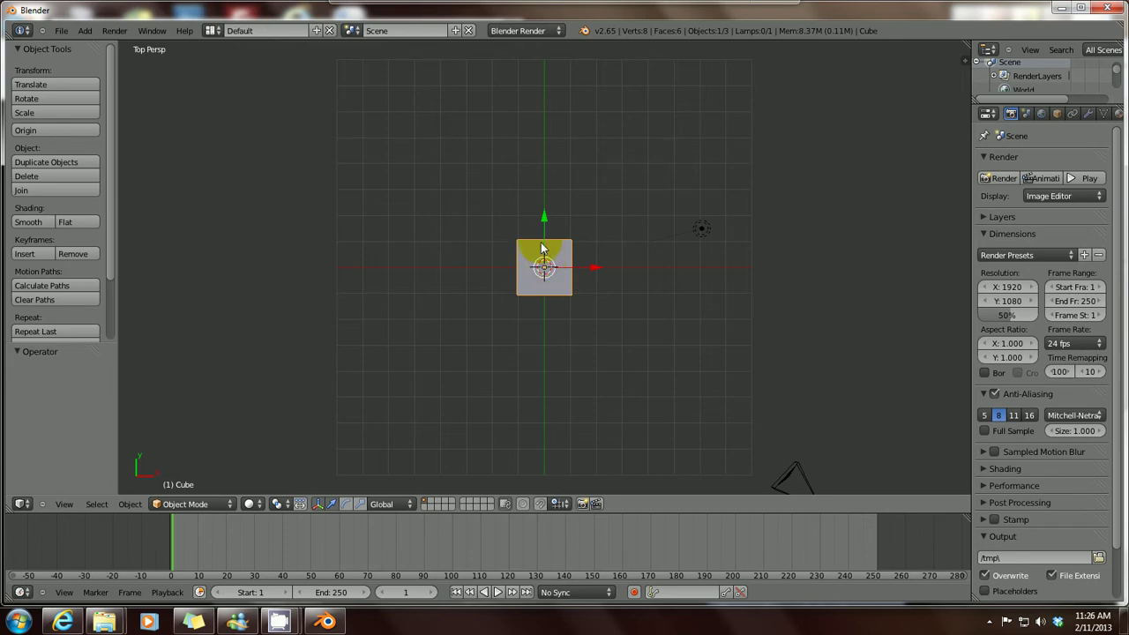
click(536, 287)
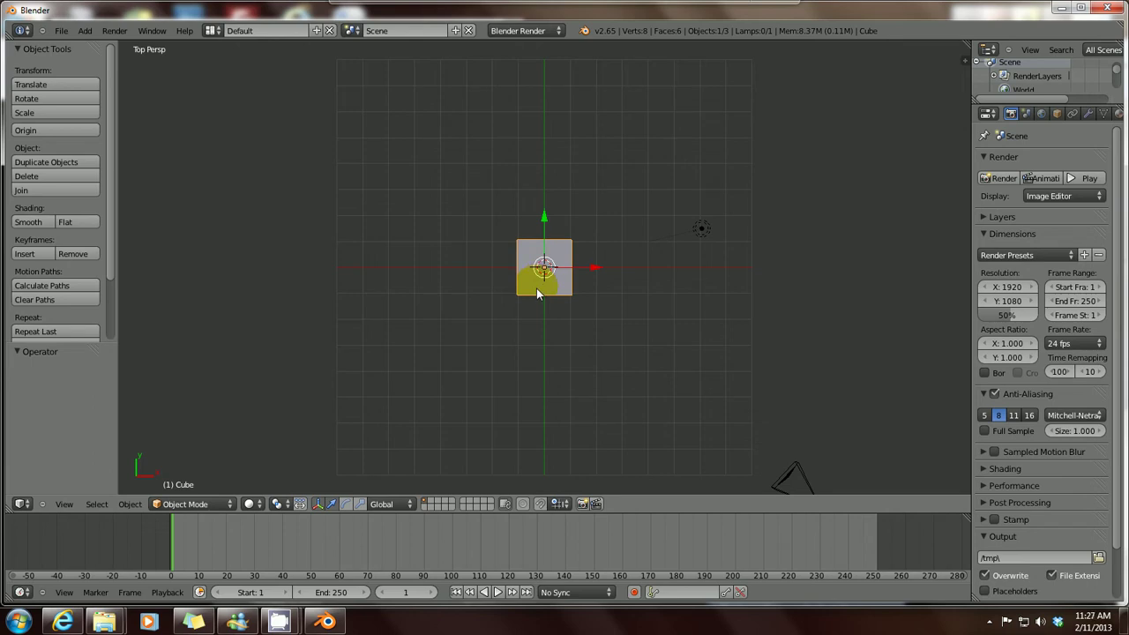
- Dismiss the Windows color scheme prompt and, in front view, move the cube up about 1.17 units along Z
key(KP_1)
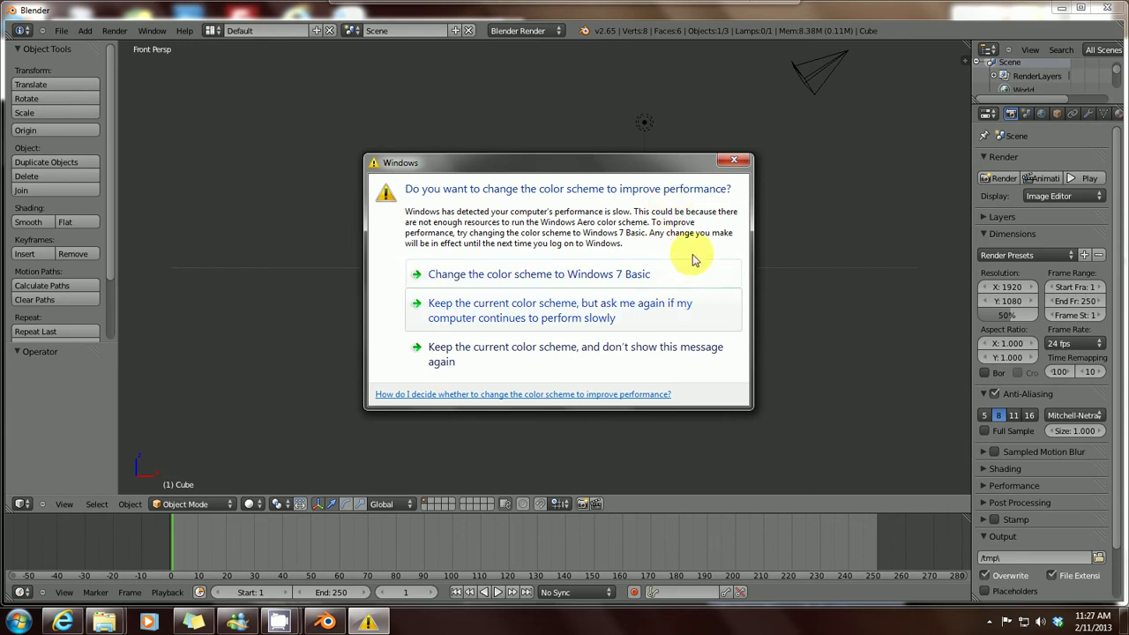
click(734, 160)
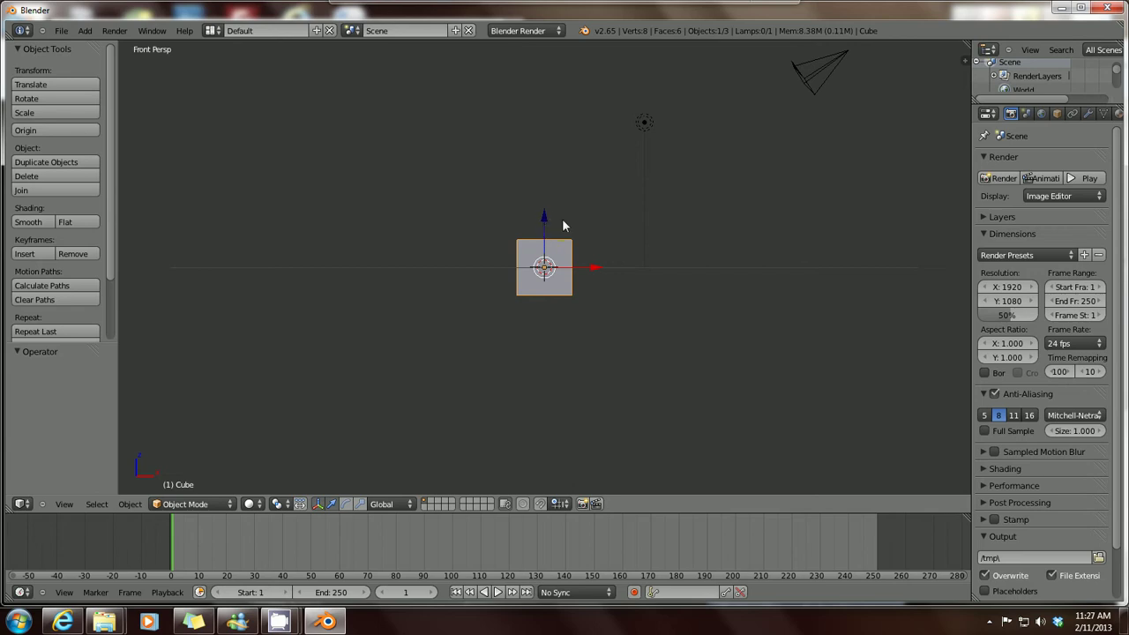
drag(544, 225, 543, 195)
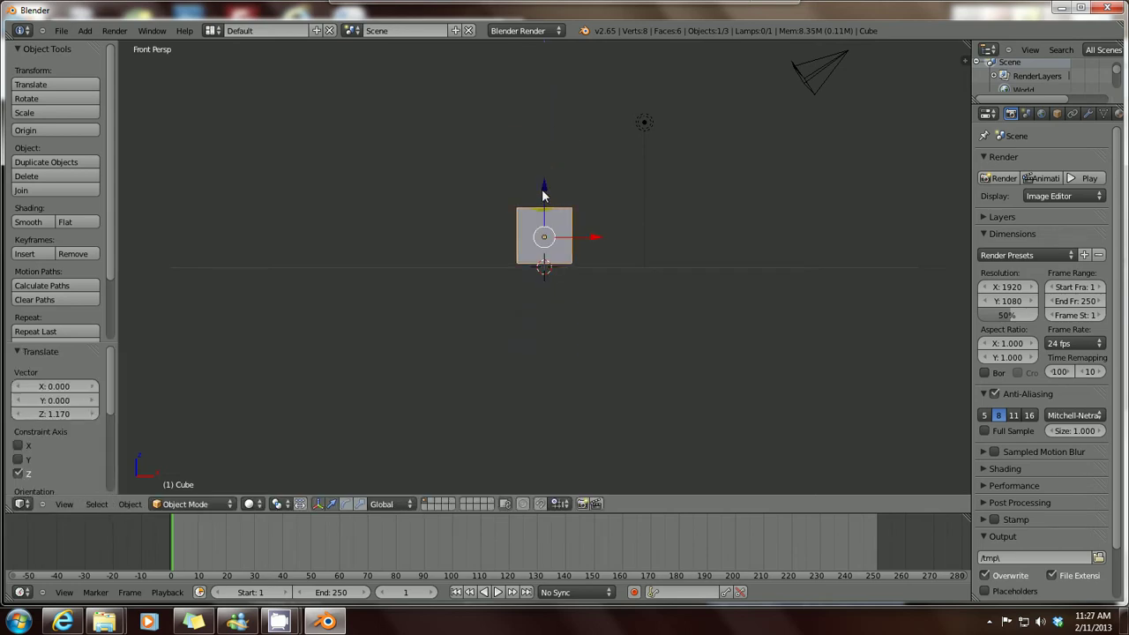
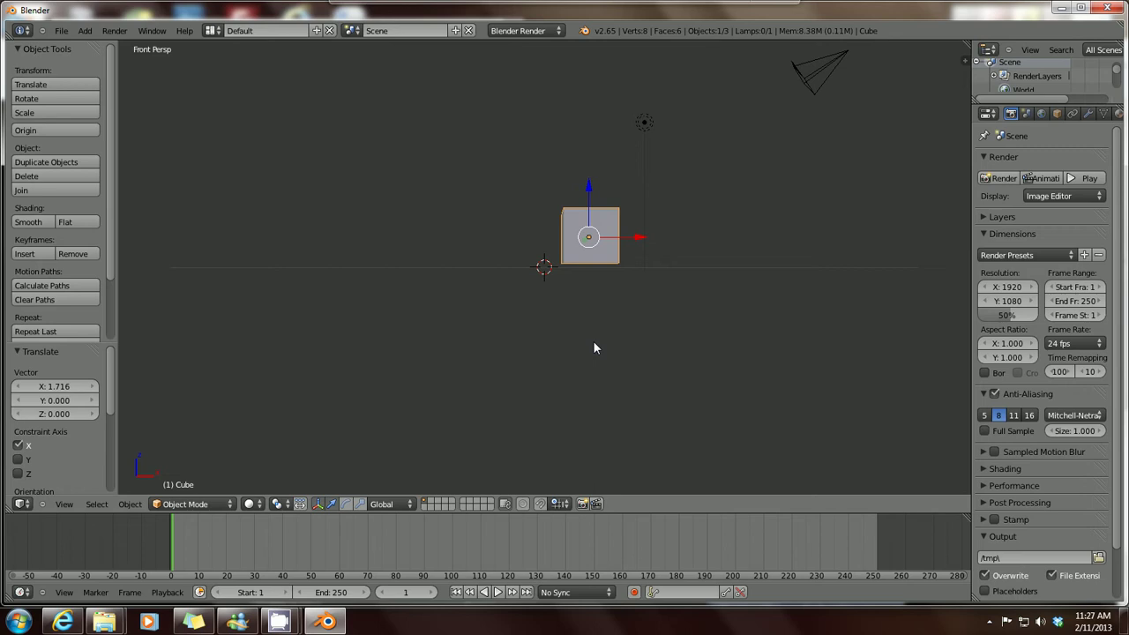
- Move the cube back near the origin: about -0.025 along Y and -1.704 along X in top view, and -0.326 along Z in front view
key(KP_7)
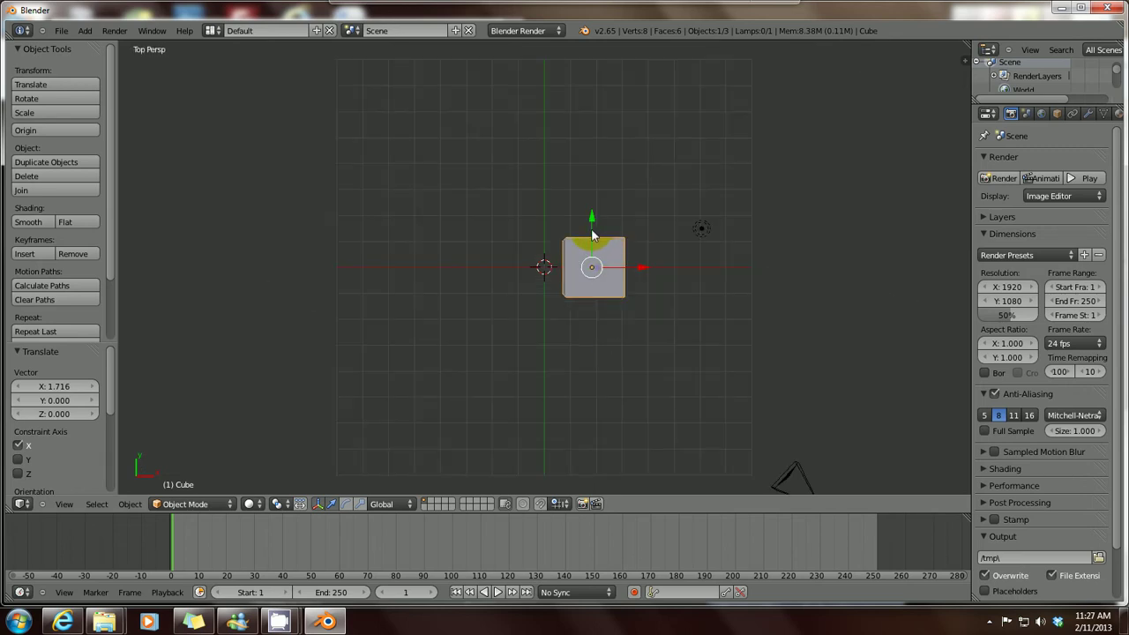
mouse_move(591, 234)
mouse_down()
mouse_move(587, 118)
mouse_move(604, 351)
mouse_move(602, 267)
mouse_move(587, 236)
mouse_up()
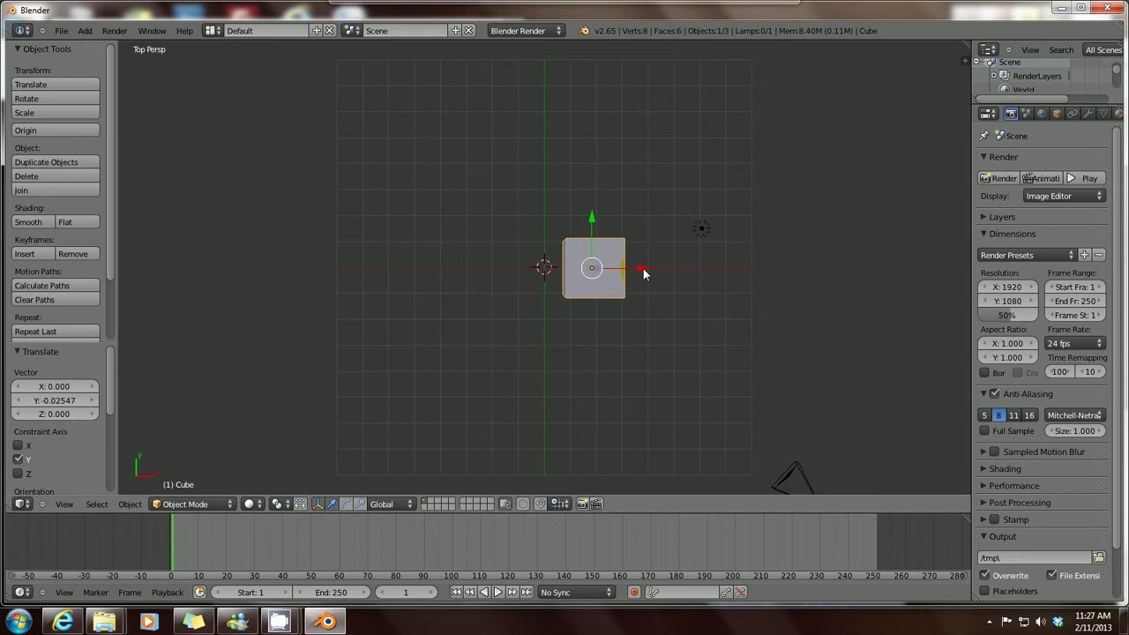
drag(643, 275, 596, 284)
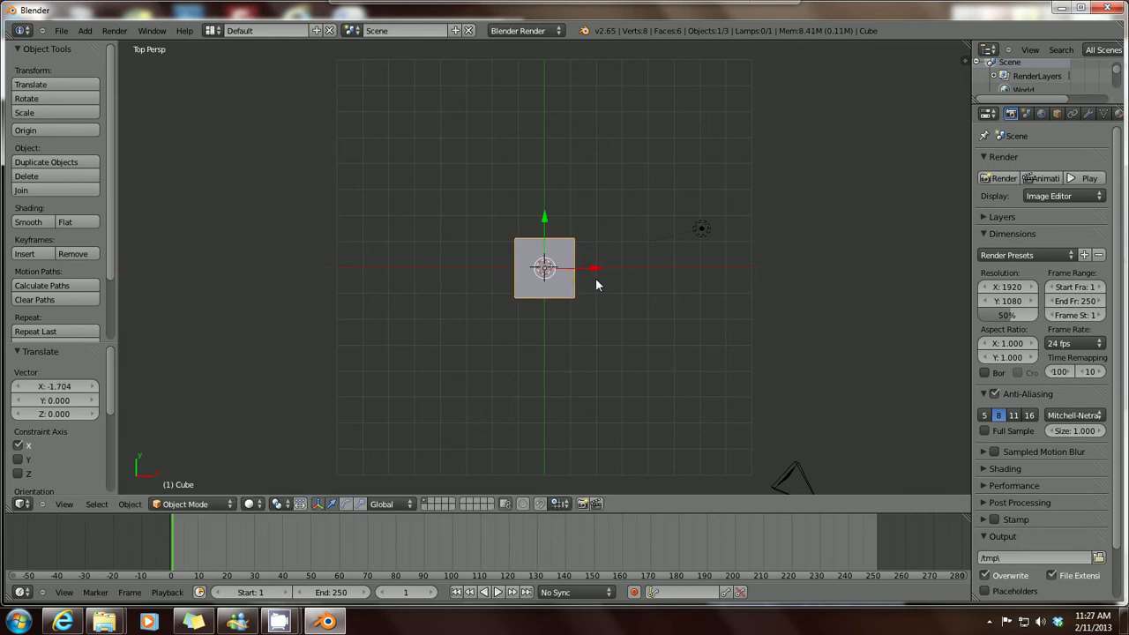
key(KP_1)
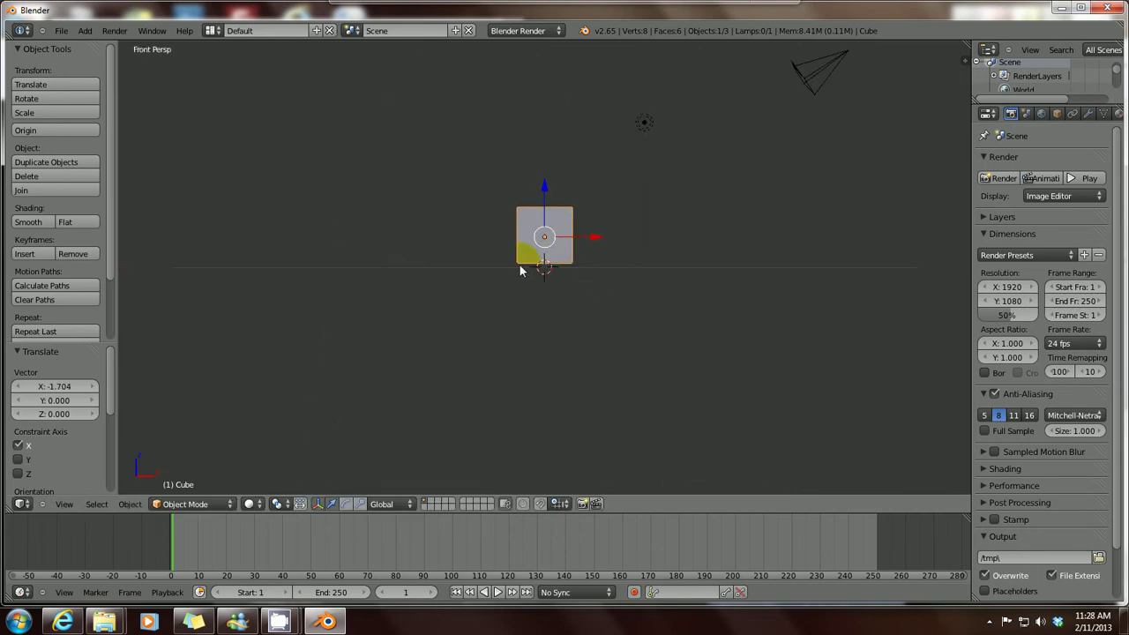
drag(540, 187, 578, 265)
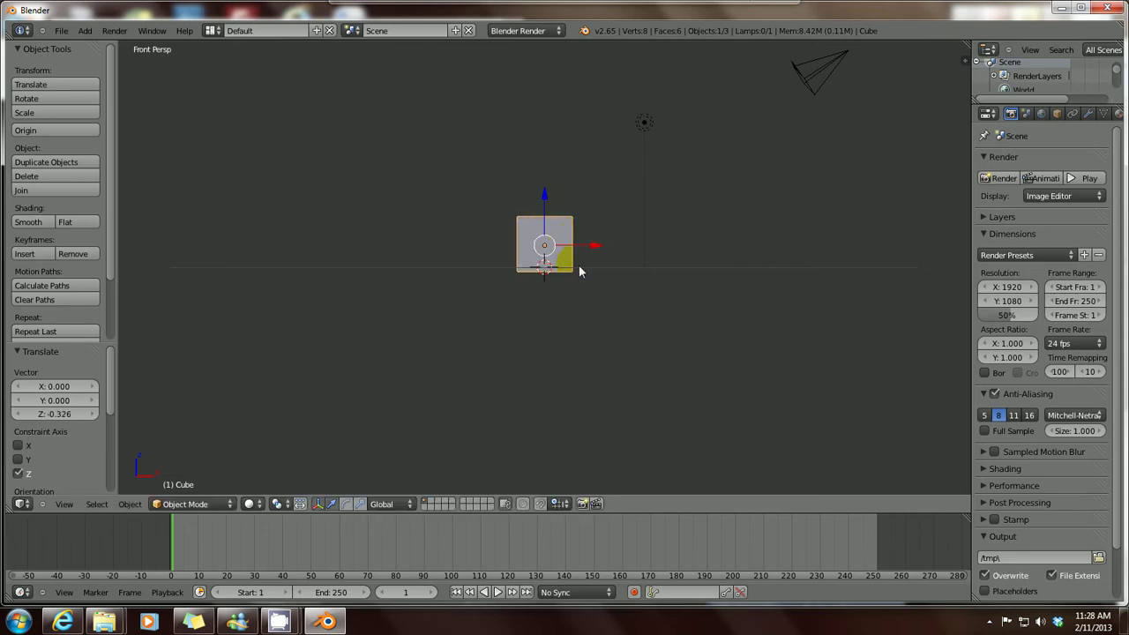
- Zoom in on the cube in front view, pan the view around it, and zoom back out until the whole cube fits
scroll(556, 332, up, 9)
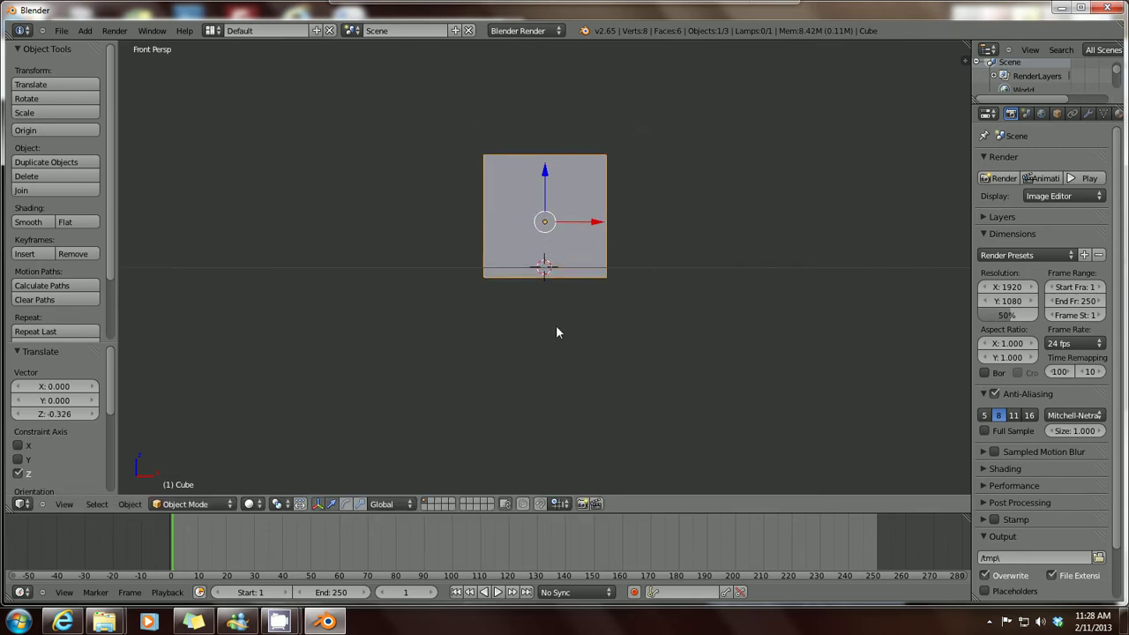
scroll(557, 332, down, 3)
scroll(557, 333, up, 2)
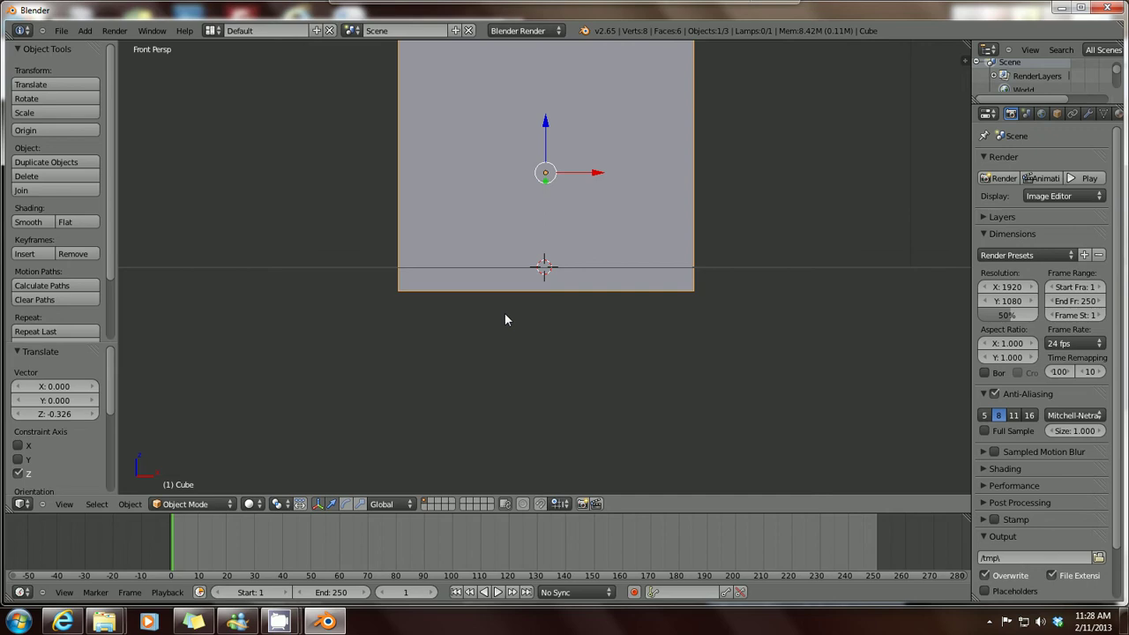
shift+middle_drag(487, 215, 532, 351)
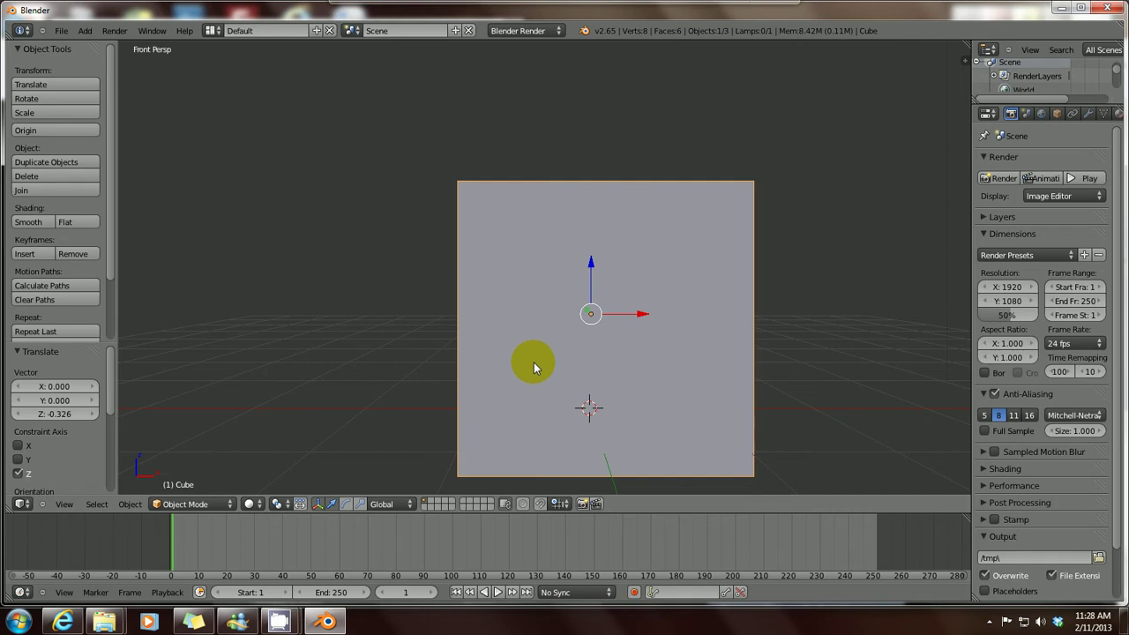
shift+middle_drag(590, 391, 568, 325)
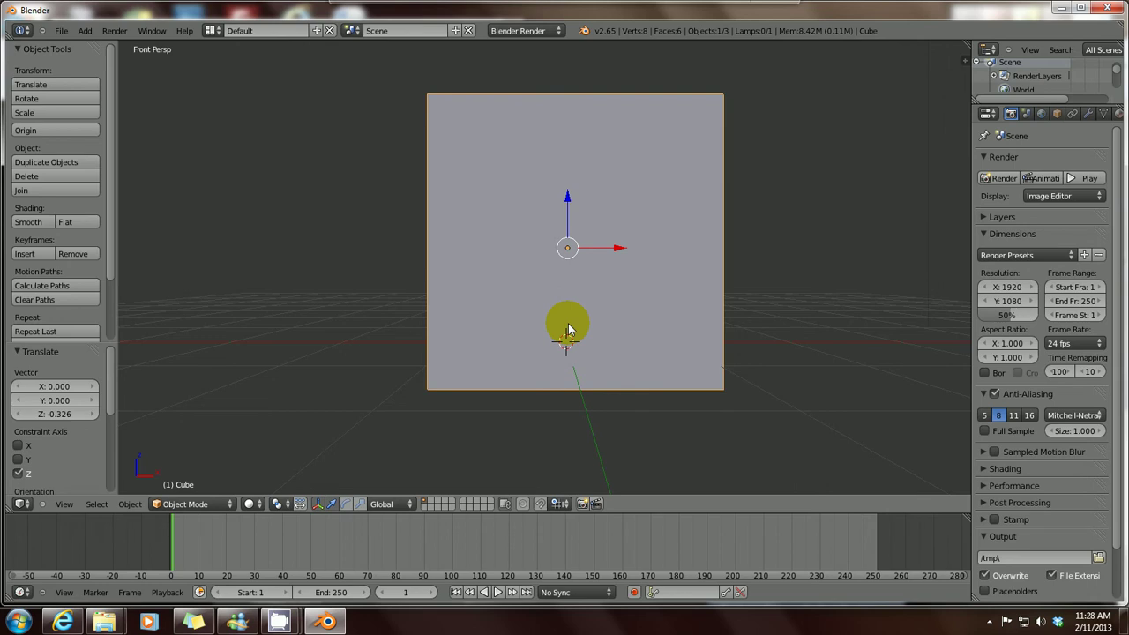
scroll(568, 323, down, 4)
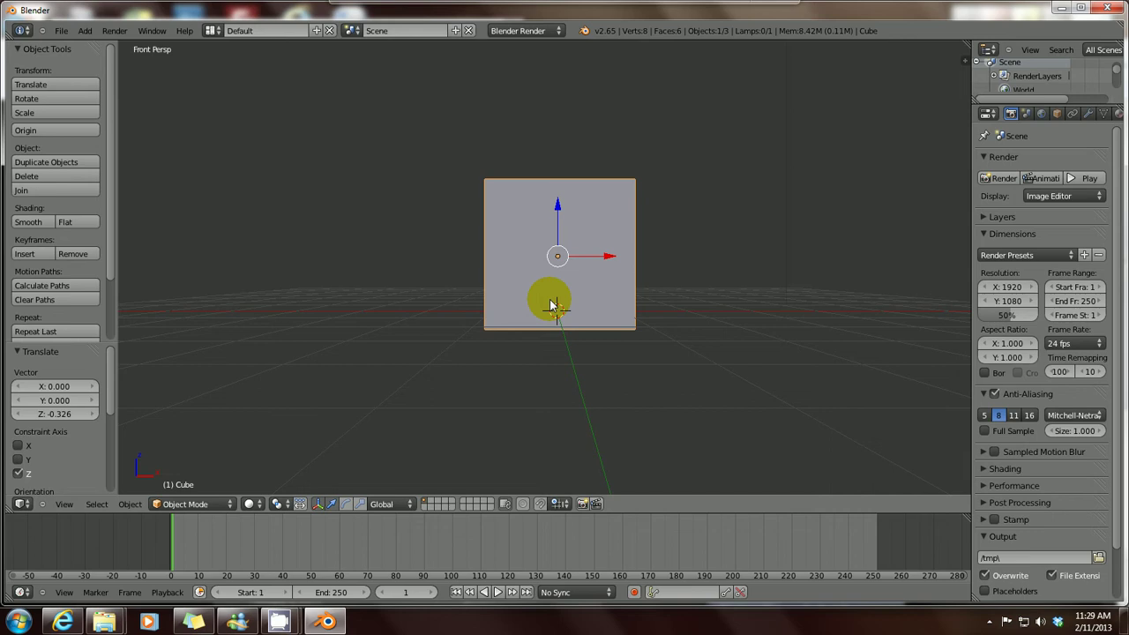
- Switch the cube from Object Mode to Edit Mode, toggling between both modes and ending in Edit Mode
click(232, 504)
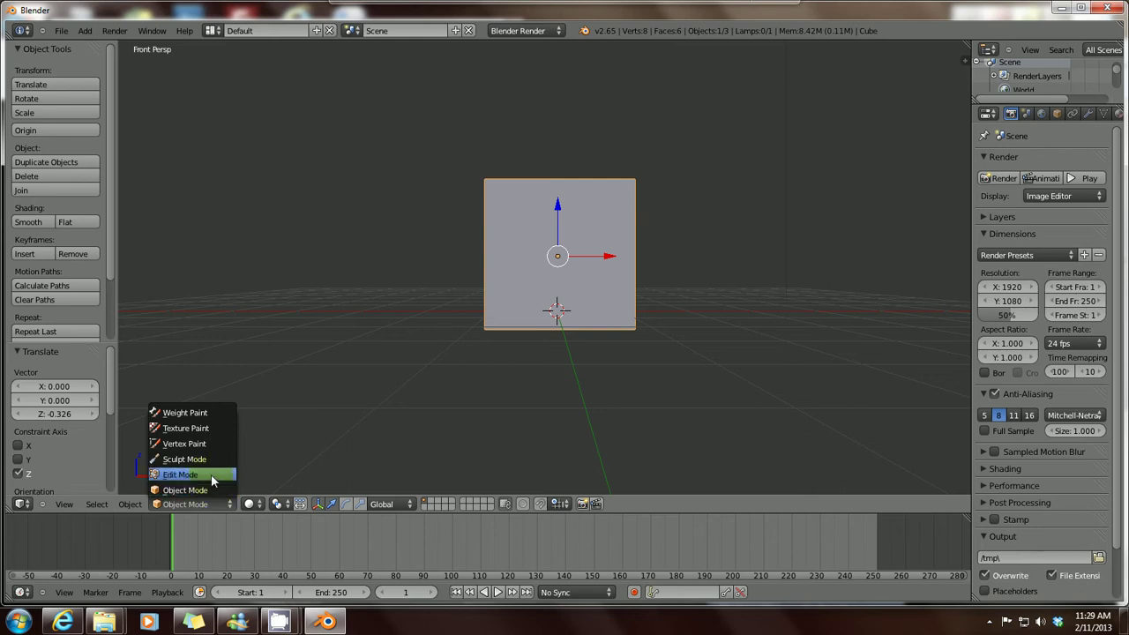
click(211, 474)
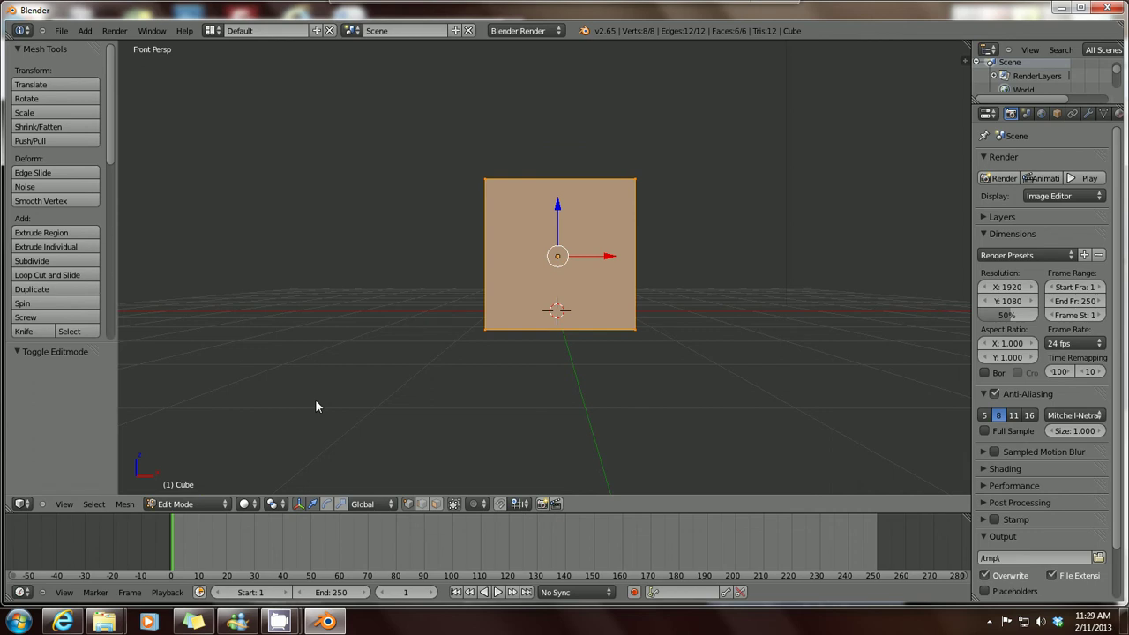
key(Tab)
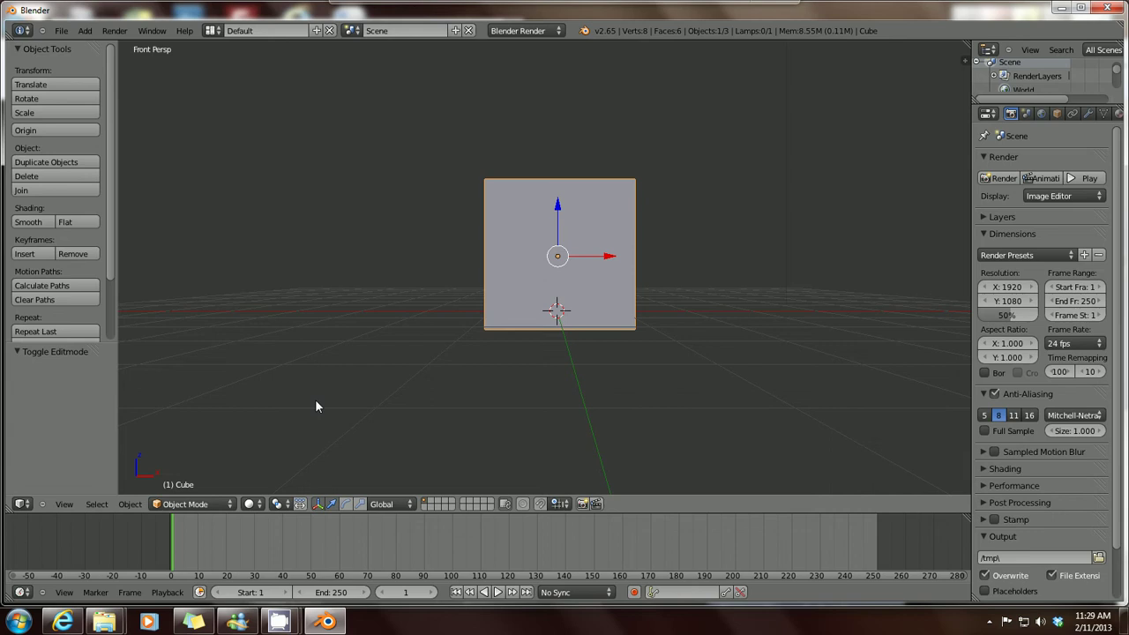
key(Tab)
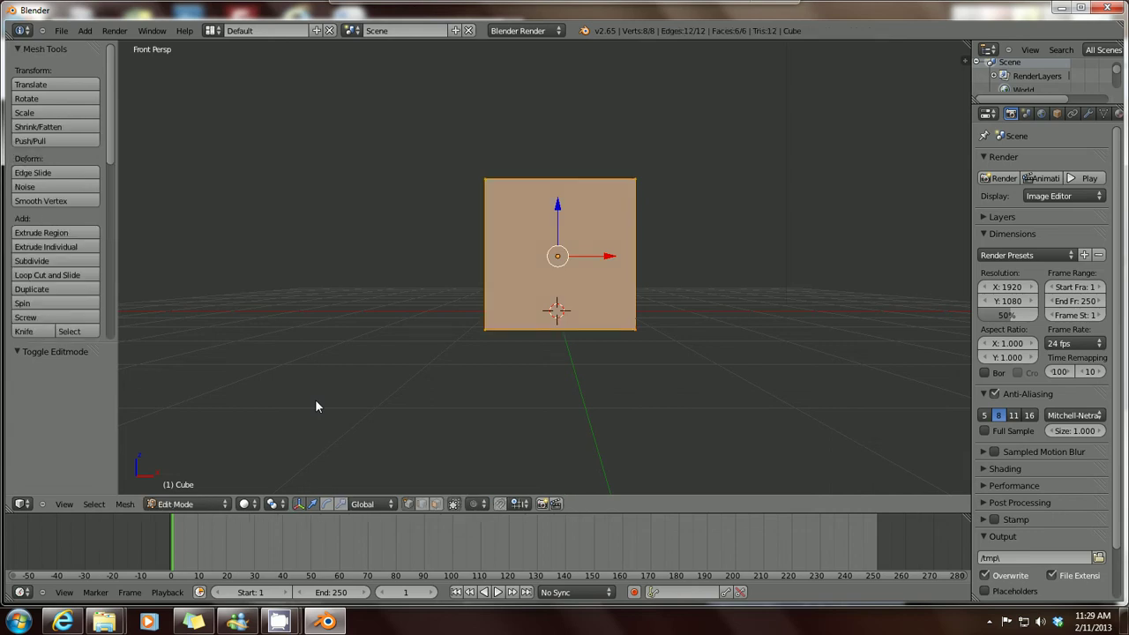
key(Tab)
key(Tab)
- Orbit to an angled view from above and select only the single vertex at the top face's left corner
scroll(410, 342, down, 2)
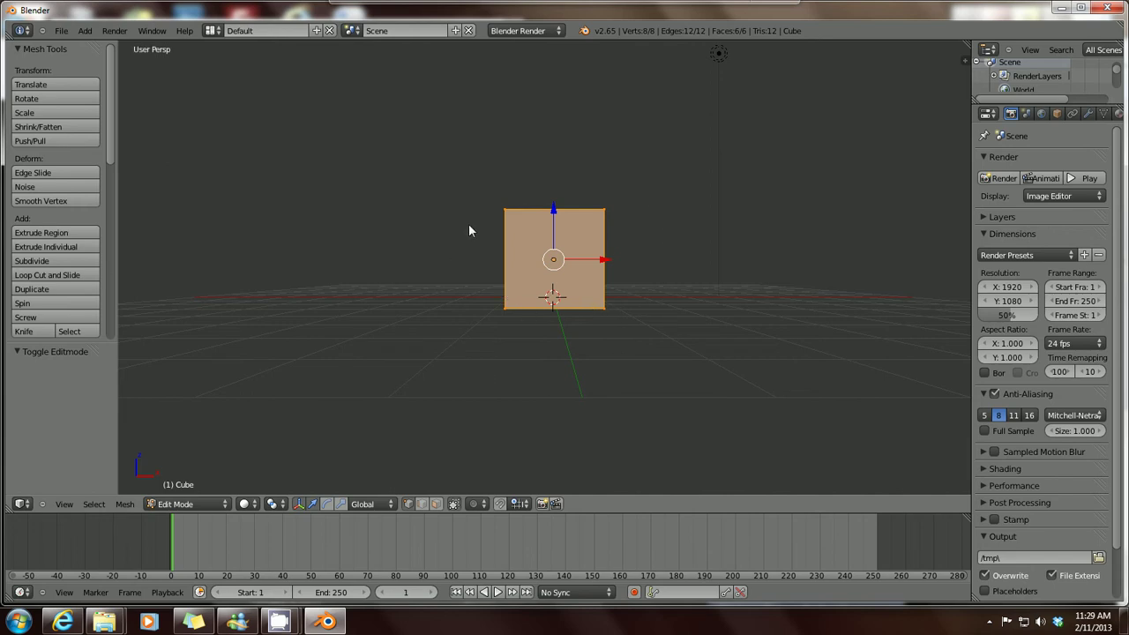
middle_drag(469, 230, 412, 323)
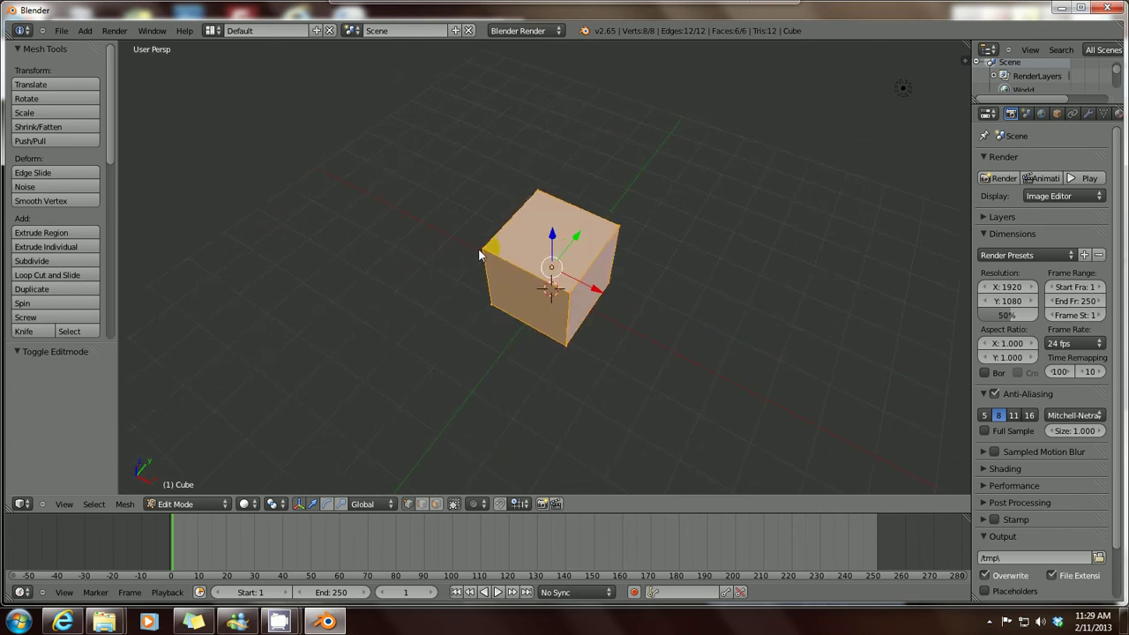
right_click(569, 298)
scroll(512, 267, up, 7)
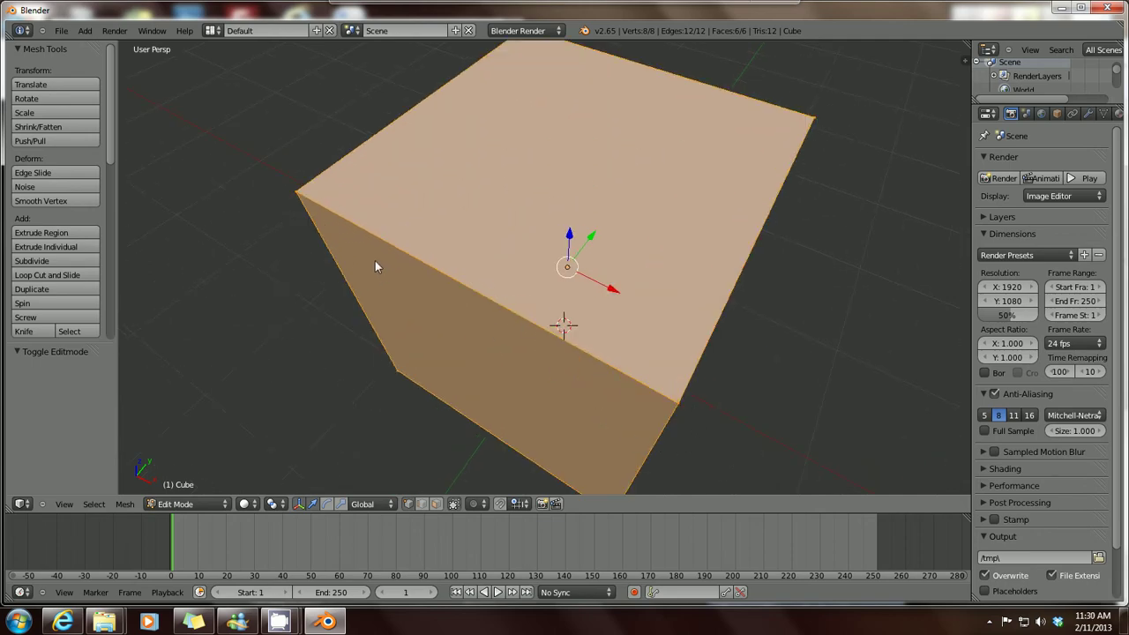
right_click(296, 194)
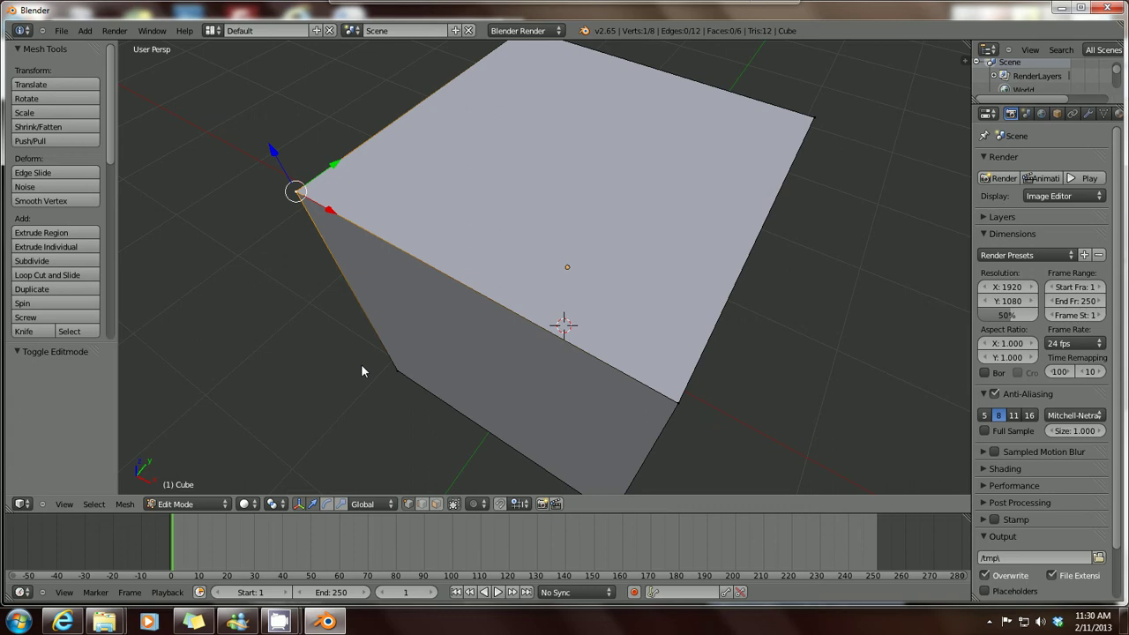
- Try moving the selected corner vertex along negative Y, about 0.214 along X and 0.172 along Z, and undo all three moves
scroll(362, 366, down, 3)
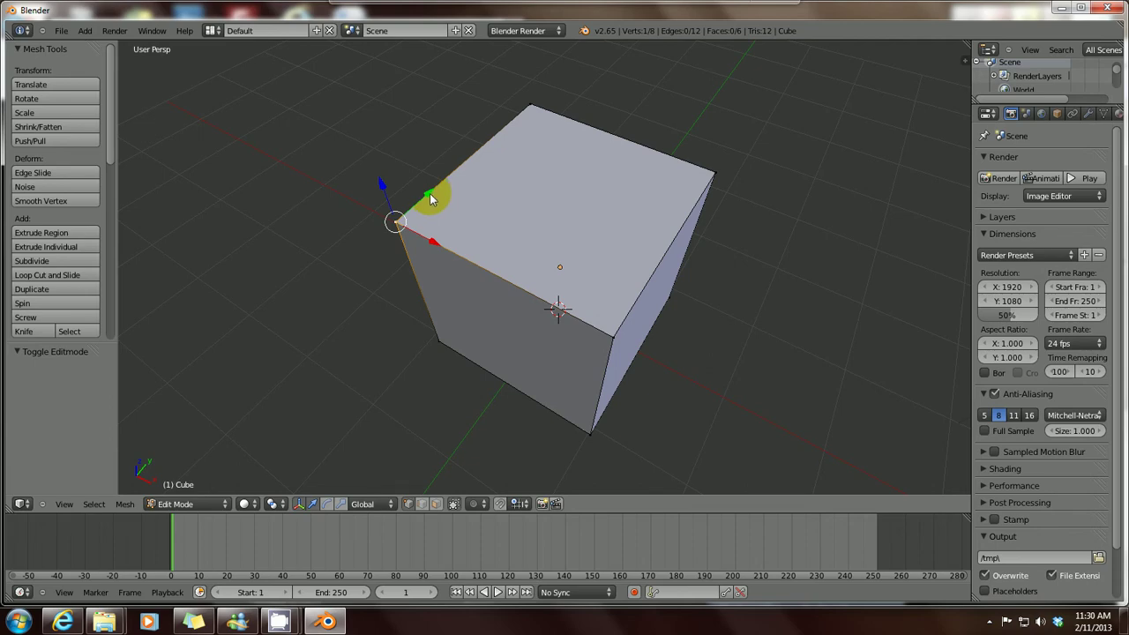
drag(430, 200, 417, 218)
mouse_move(419, 259)
mouse_down()
mouse_move(337, 186)
mouse_move(432, 267)
mouse_up()
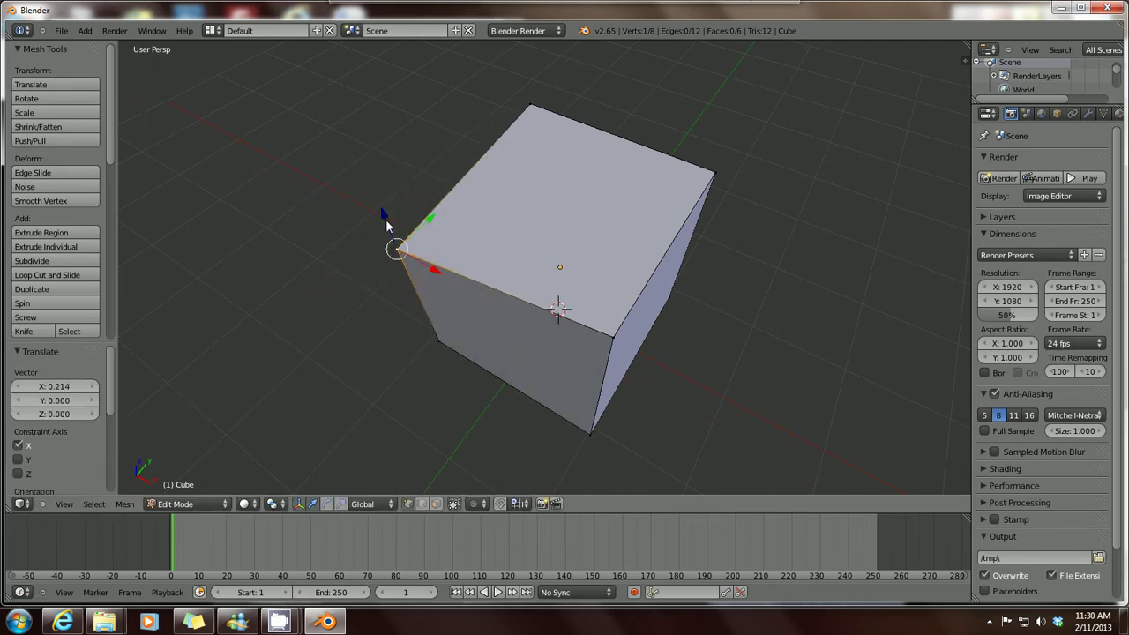
drag(383, 216, 376, 201)
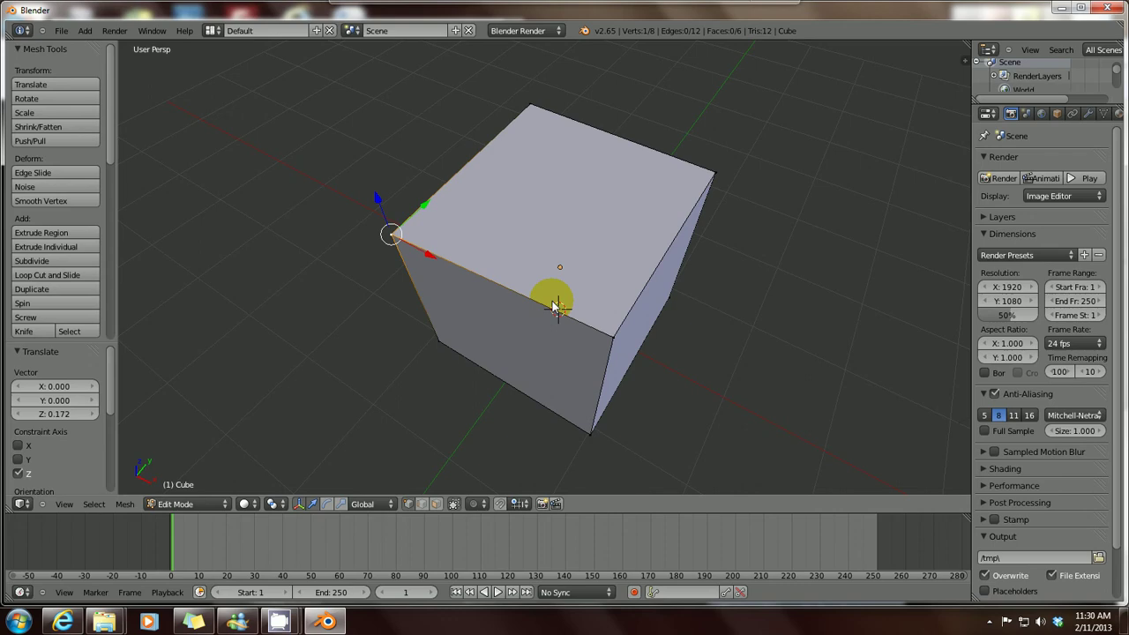
key(ctrl+z)
key(ctrl+z)
key(ctrl+z)
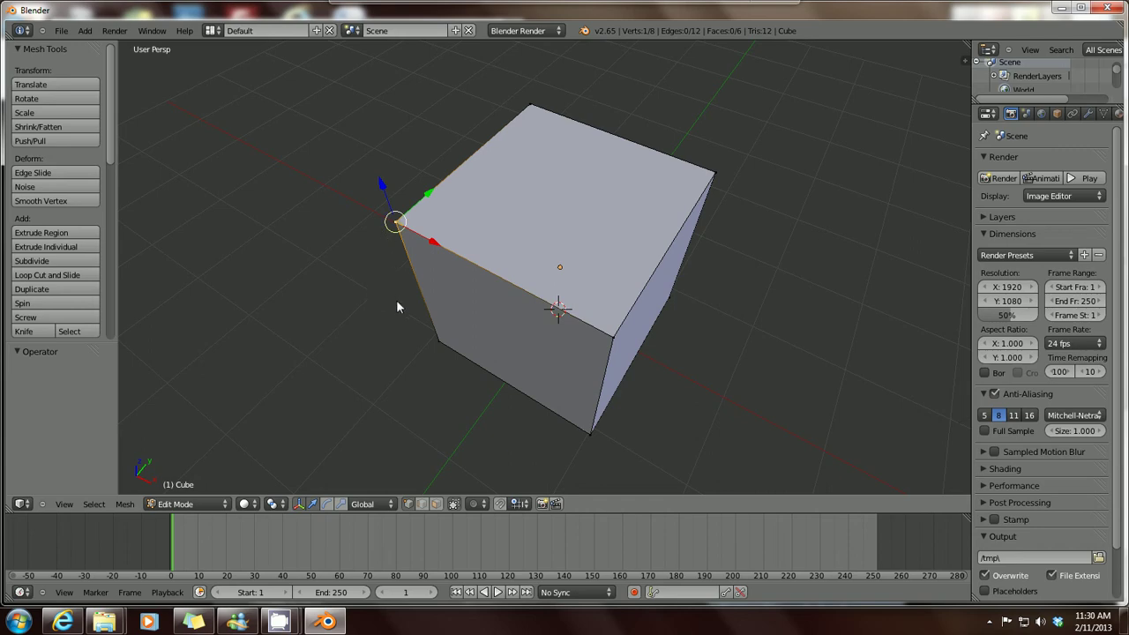
- Try moving the top face's two front corner vertices separately along Y, about -0.543 and -0.469, and undo both moves
right_click(397, 222)
right_click(611, 335)
right_click(396, 222)
drag(433, 197, 396, 248)
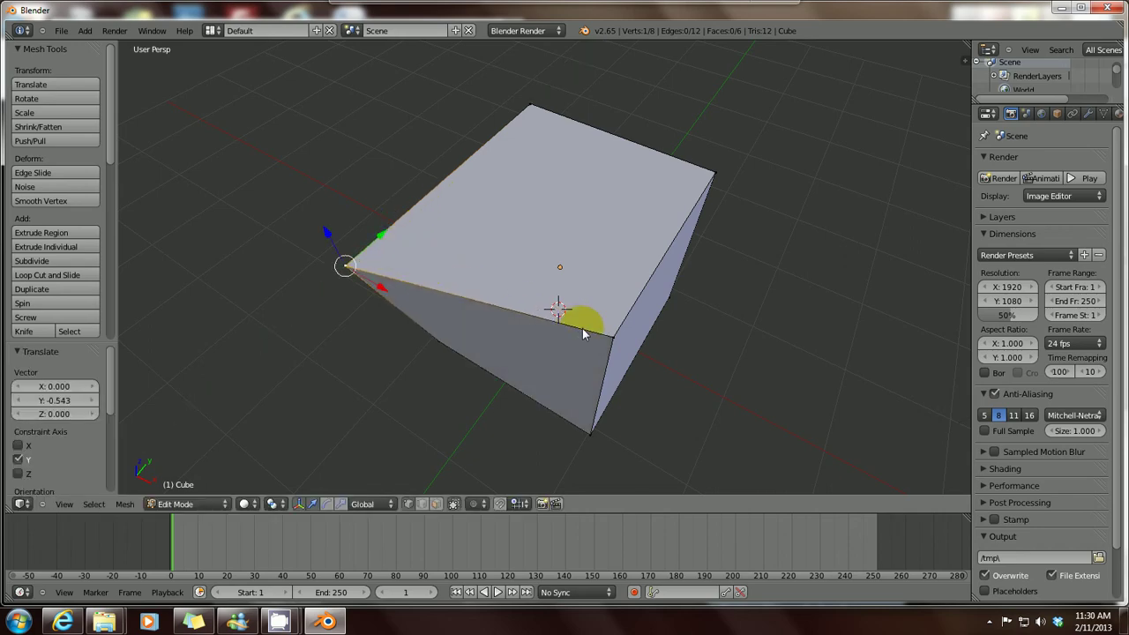
right_click(611, 342)
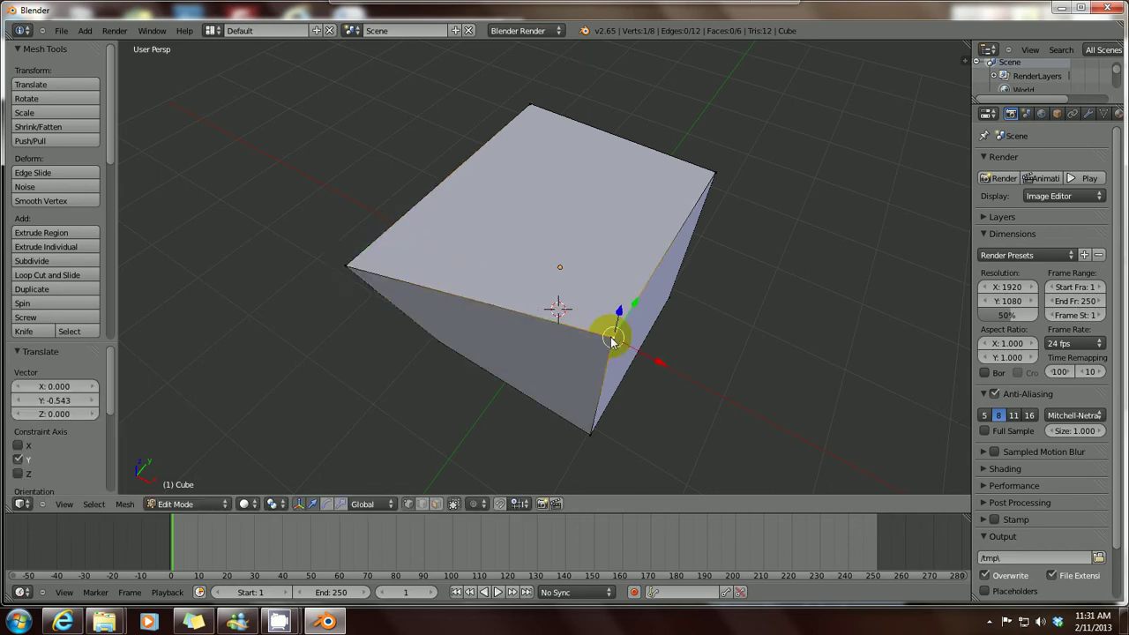
drag(639, 306, 600, 355)
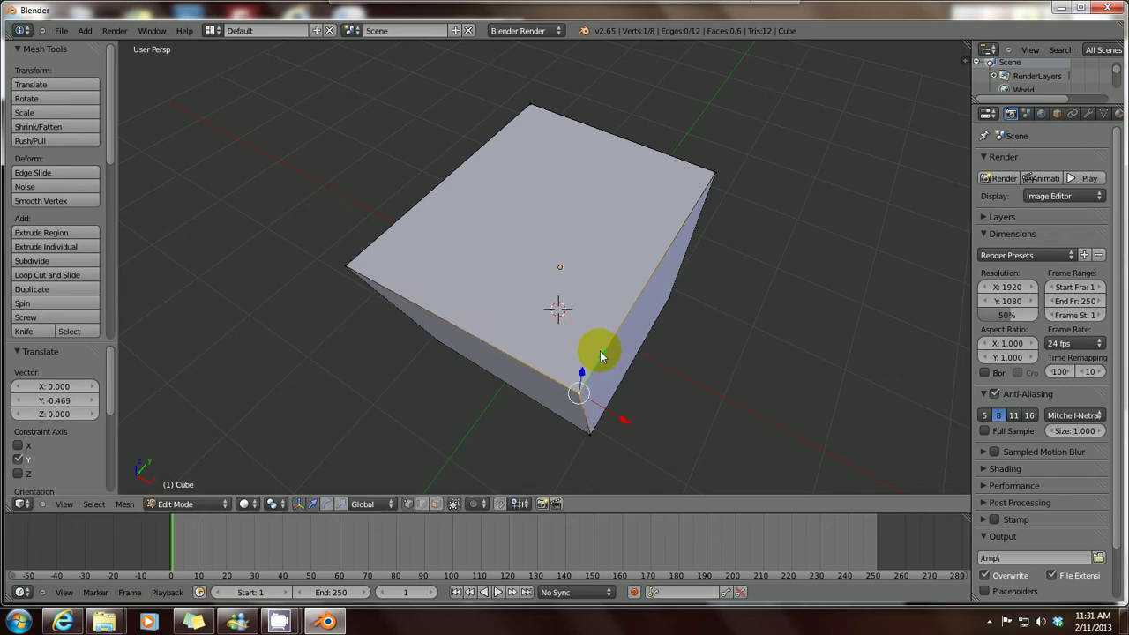
key(ctrl+z)
key(ctrl+z)
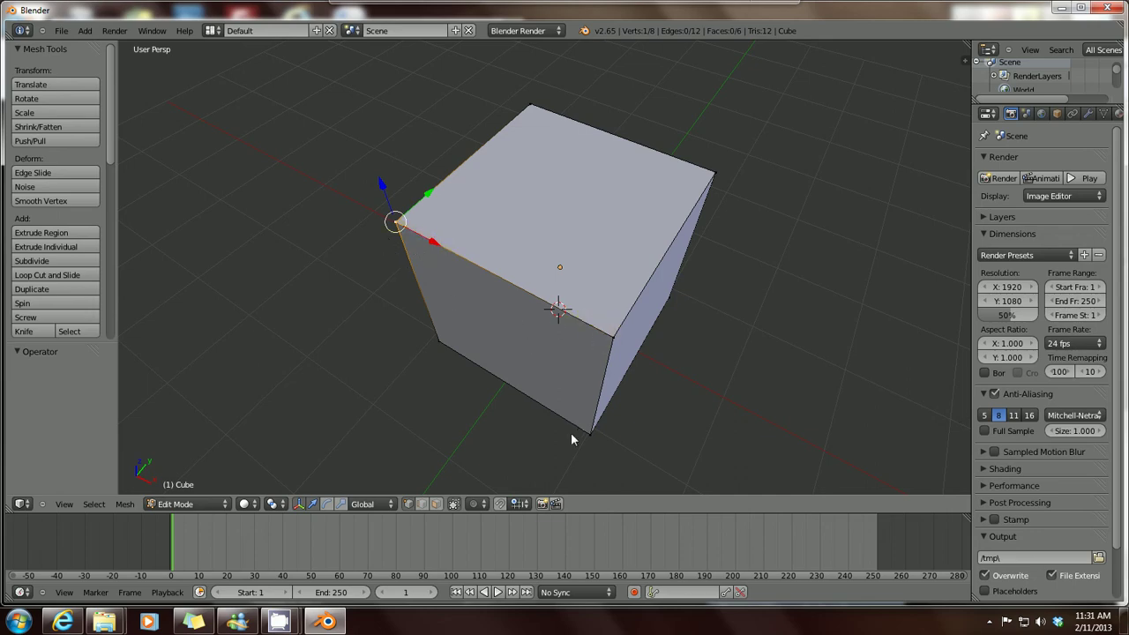
- Change the selection mode to edges and select the top front edge of the cube
click(424, 505)
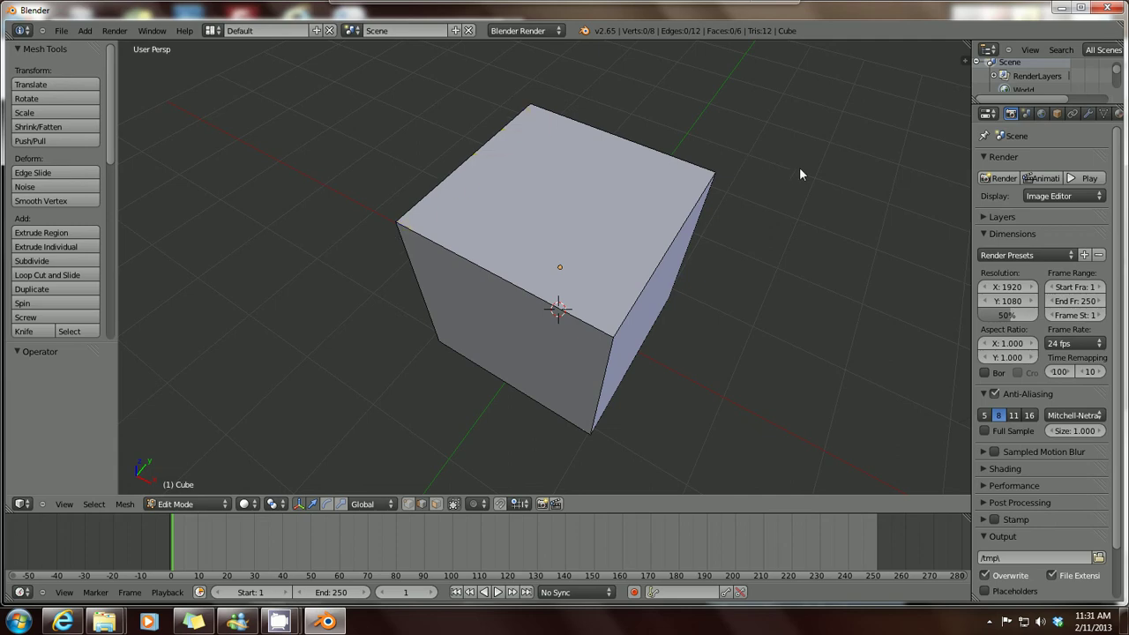
right_click(499, 278)
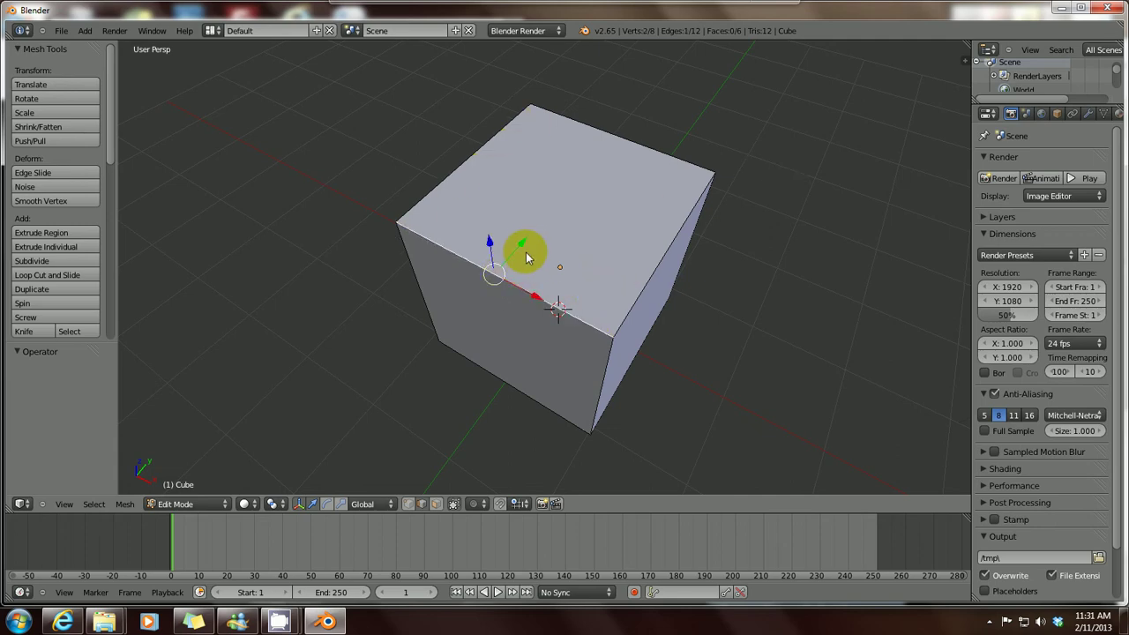
- Try moving the selected top front edge about -0.373 along Y, and undo the move
key(g)
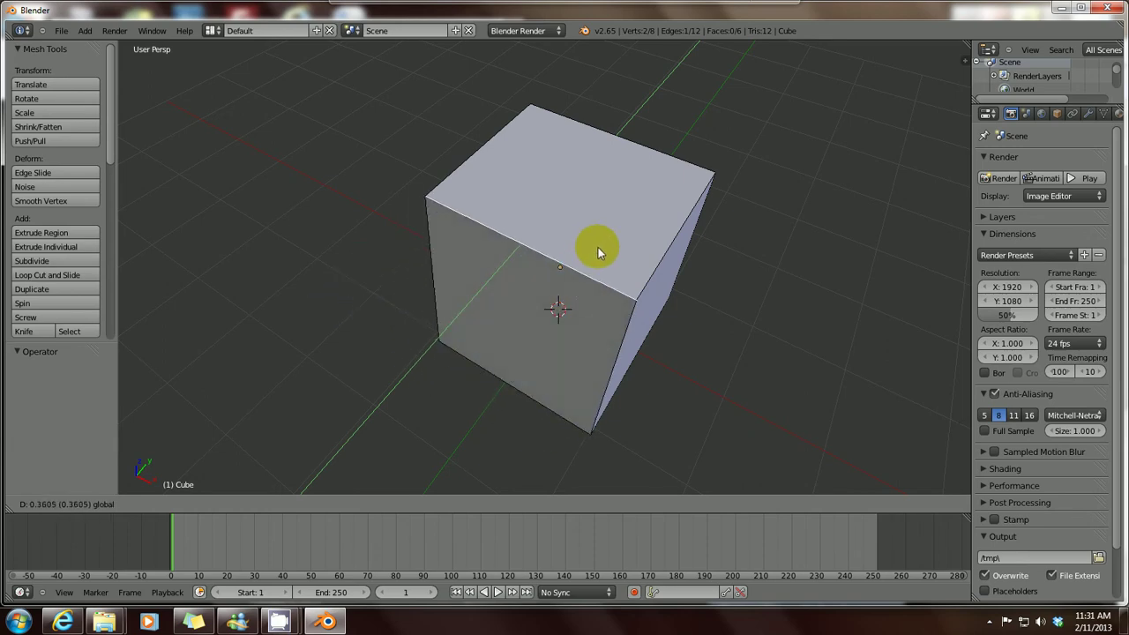
click(542, 319)
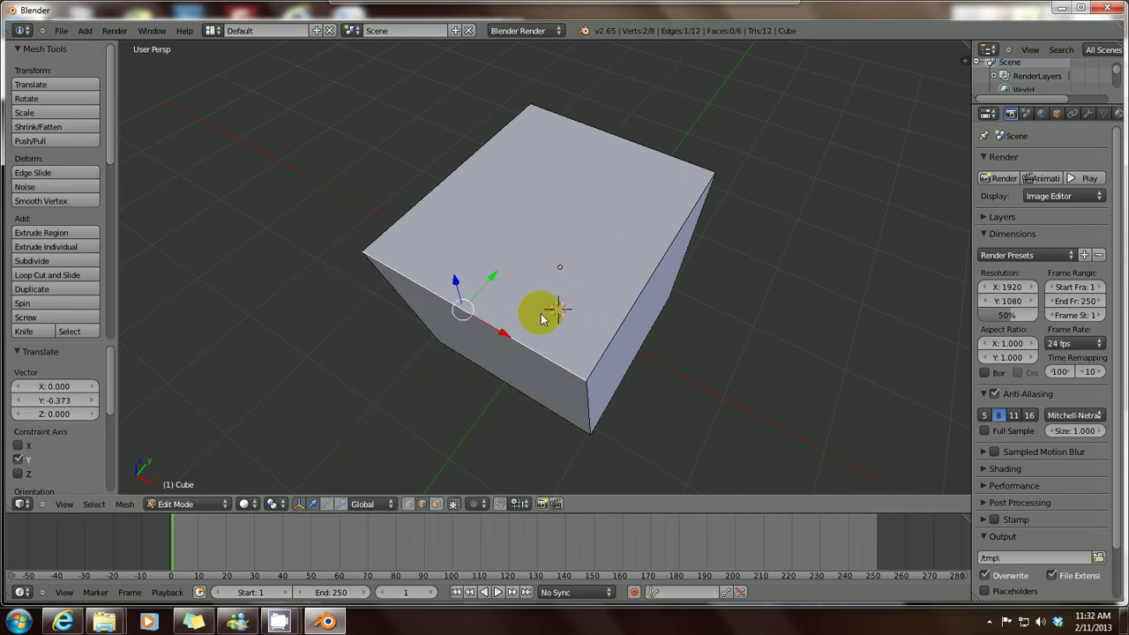
key(ctrl+z)
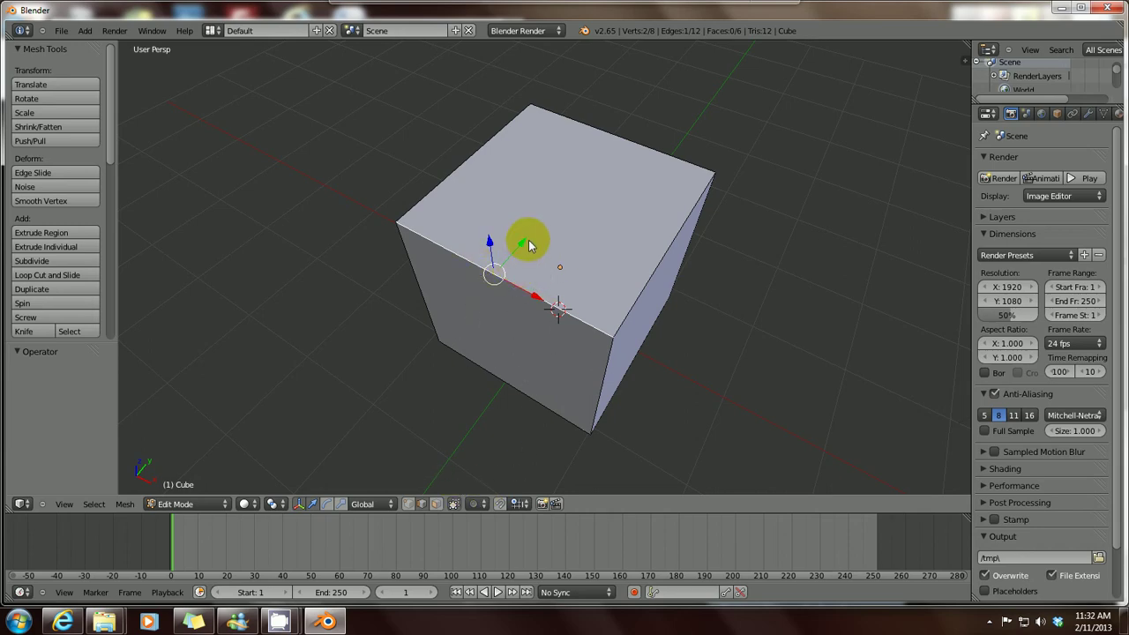
- Try moving the top front edge about -0.163 along Y, shift the front face's two vertical edges along Y, and undo all these edge changes
drag(524, 239, 515, 255)
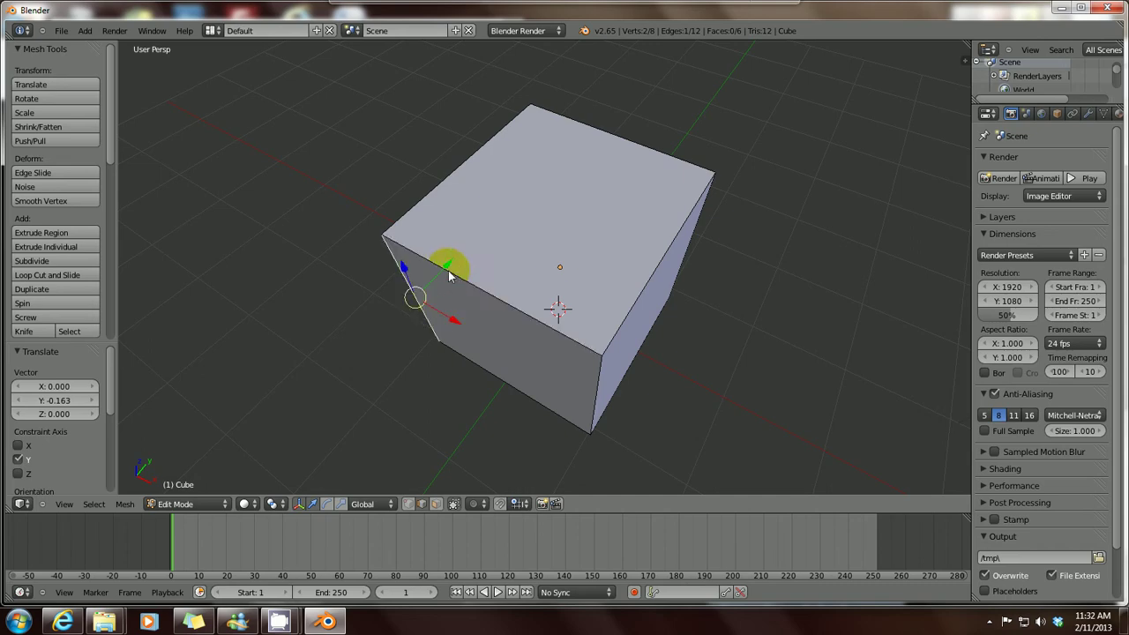
drag(448, 270, 470, 327)
right_click(605, 391)
drag(634, 374, 578, 416)
key(ctrl+z)
key(ctrl+z)
key(ctrl+z)
key(ctrl+z)
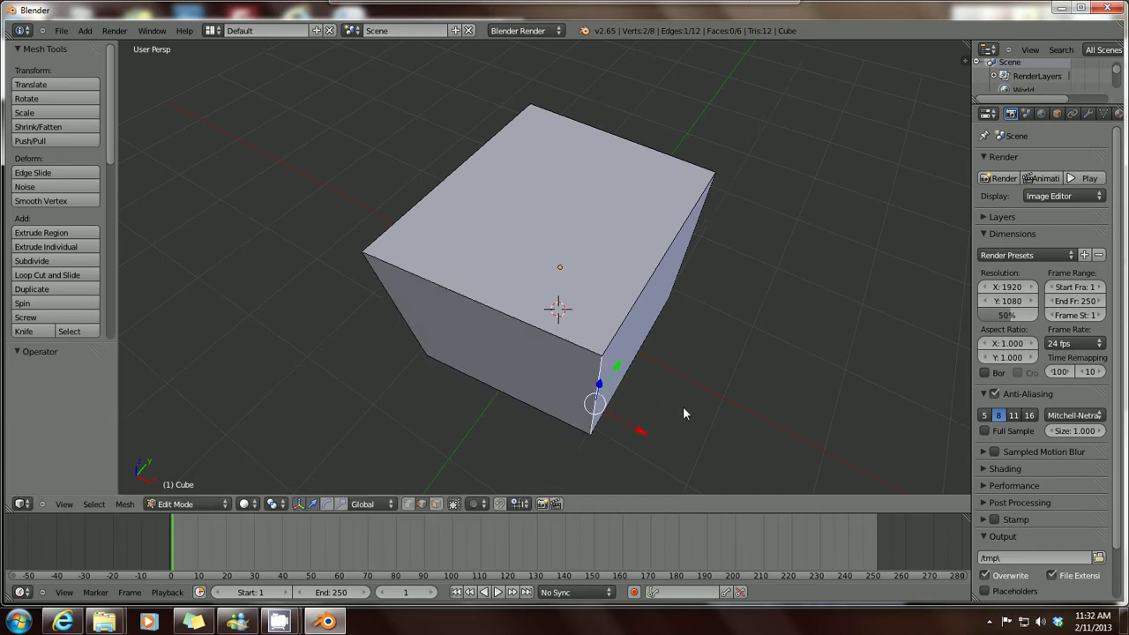
key(ctrl+z)
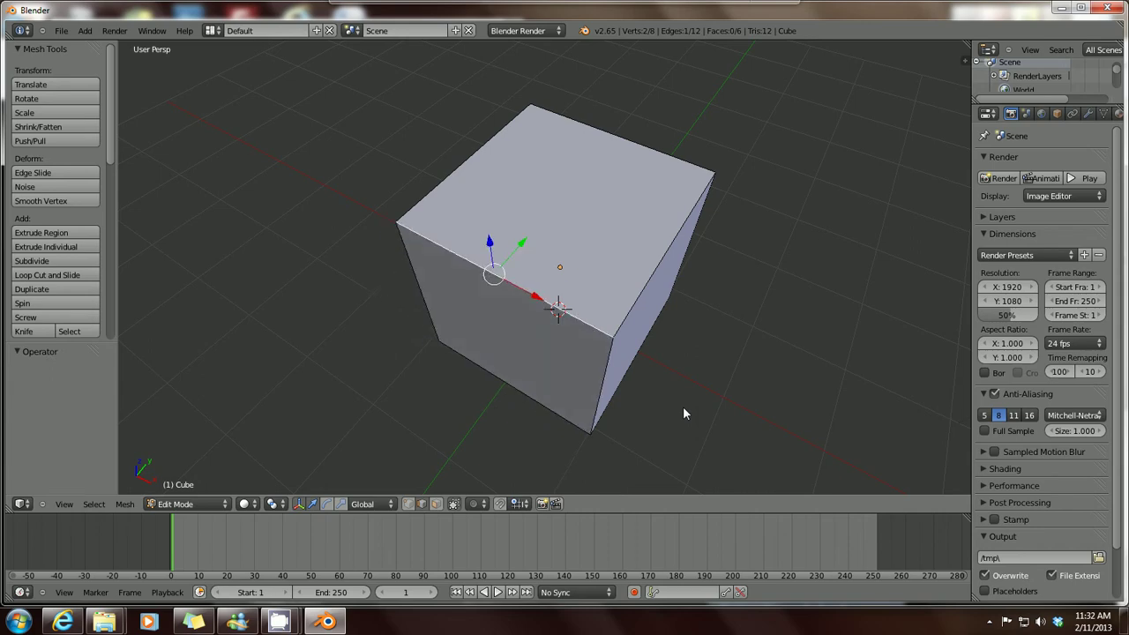
- Change the selection mode to faces and select the cube's side face on the negative X side
click(436, 505)
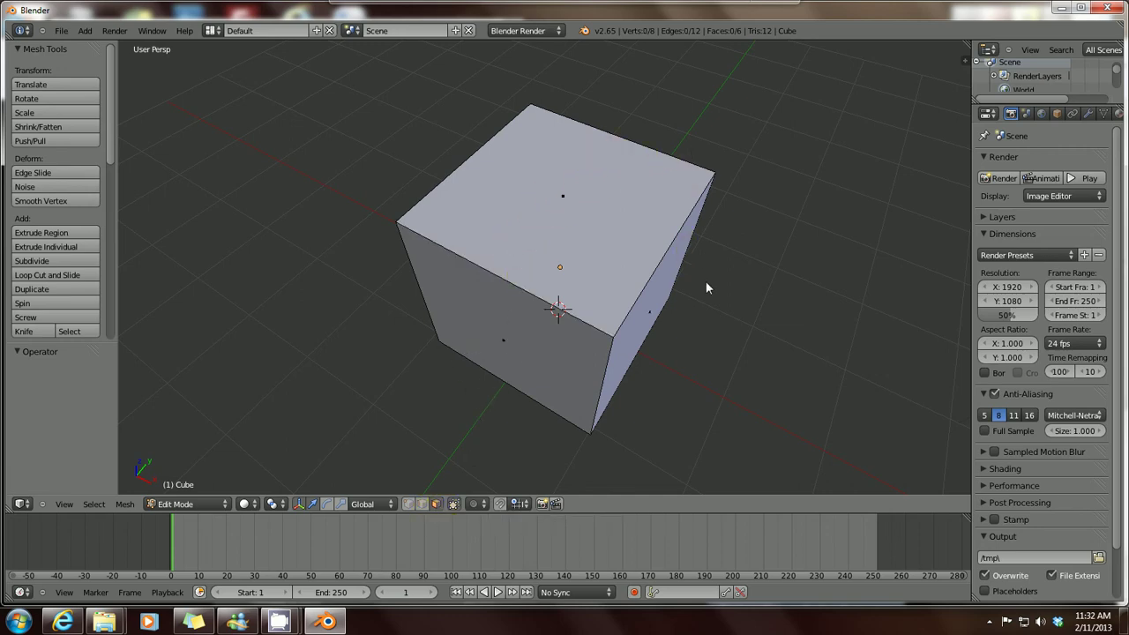
middle_drag(688, 345, 474, 271)
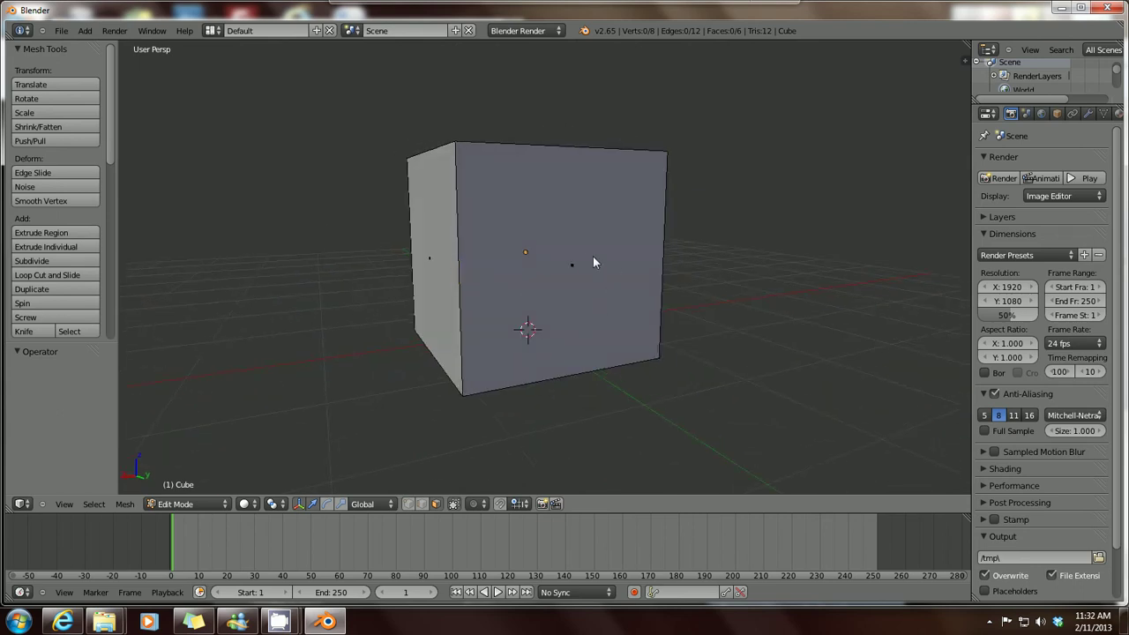
mouse_move(594, 262)
middle_down()
mouse_move(512, 291)
mouse_move(516, 196)
mouse_move(630, 272)
mouse_move(495, 262)
mouse_move(592, 257)
mouse_move(584, 262)
middle_up()
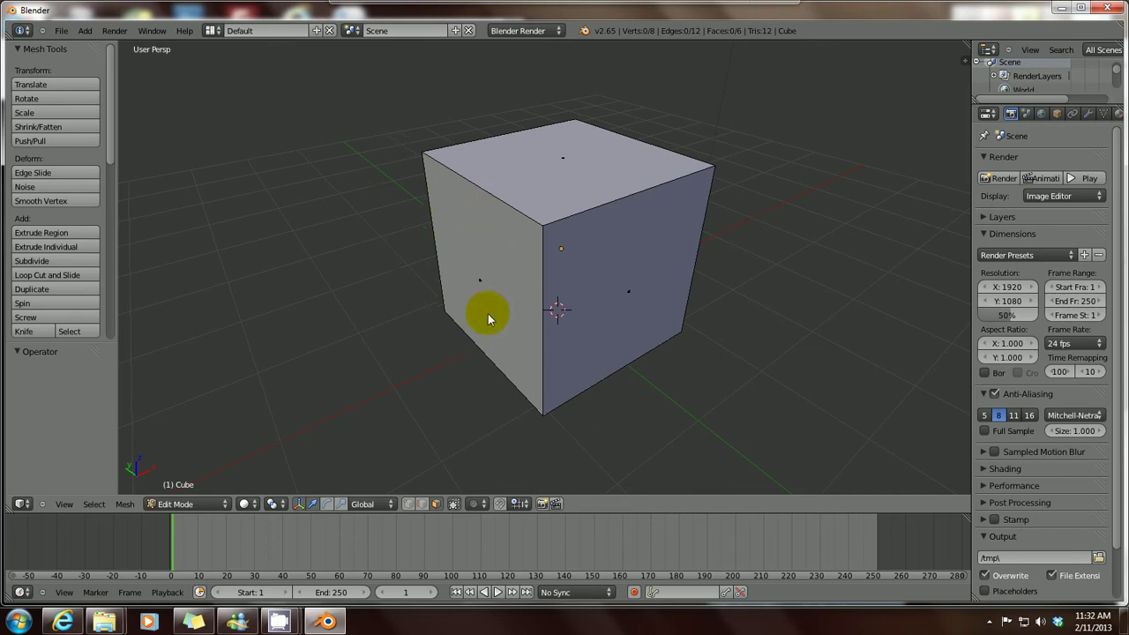
right_click(476, 283)
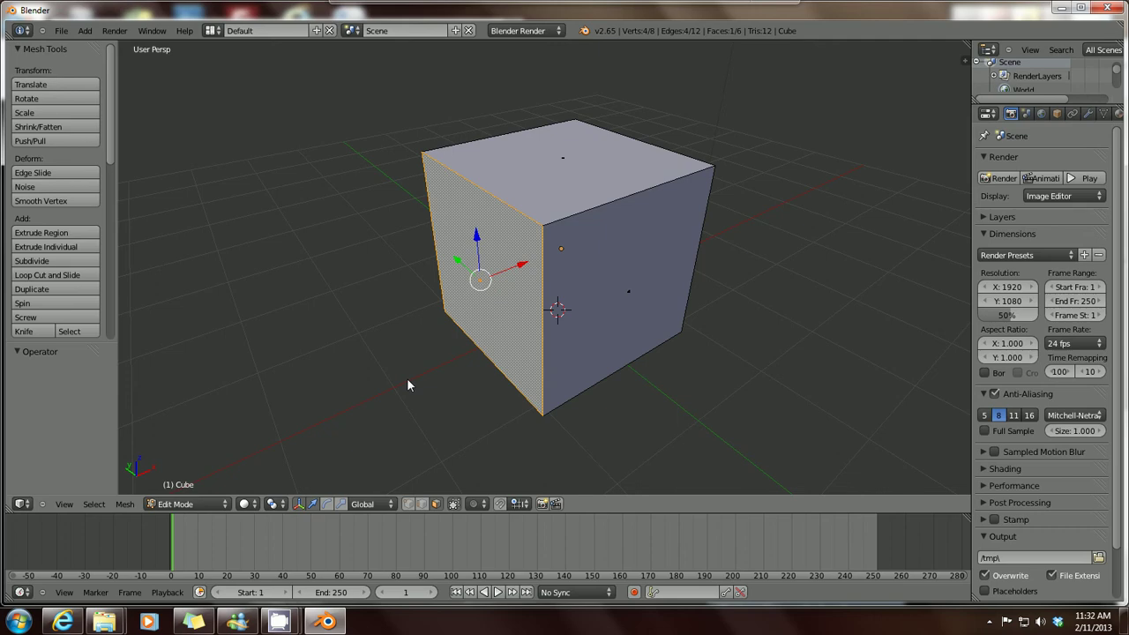
- Try moving the selected side face along X and about 0.606 along Y, and undo the moves
mouse_move(521, 263)
mouse_down()
mouse_move(378, 326)
mouse_move(556, 261)
mouse_move(461, 302)
mouse_move(504, 276)
mouse_up()
drag(466, 245, 419, 256)
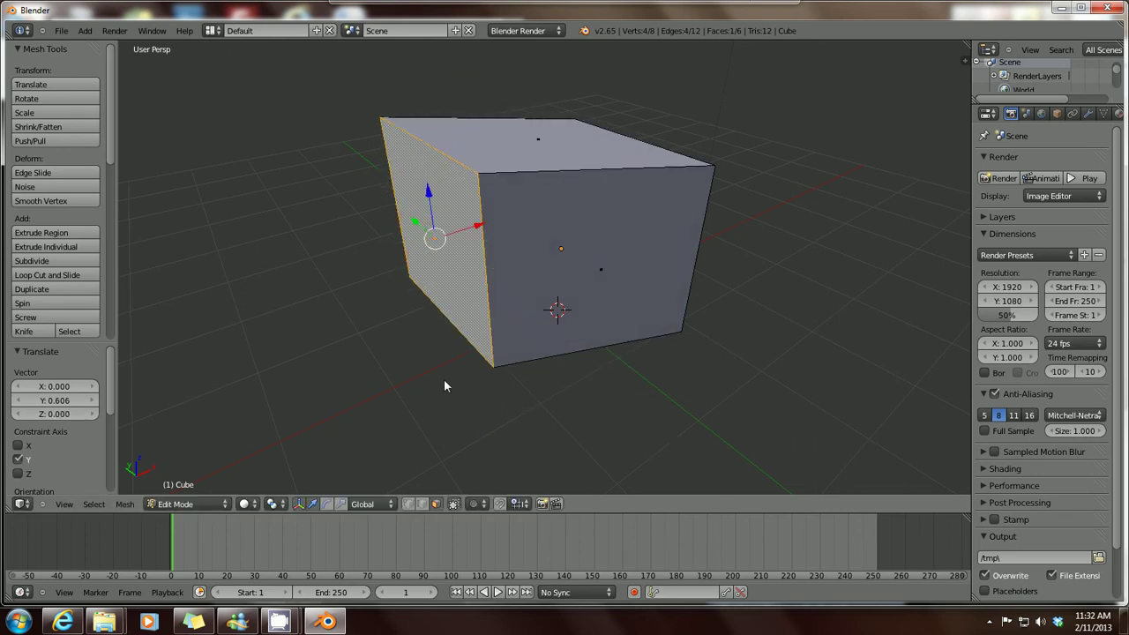
key(ctrl+z)
key(ctrl+z)
key(ctrl+z)
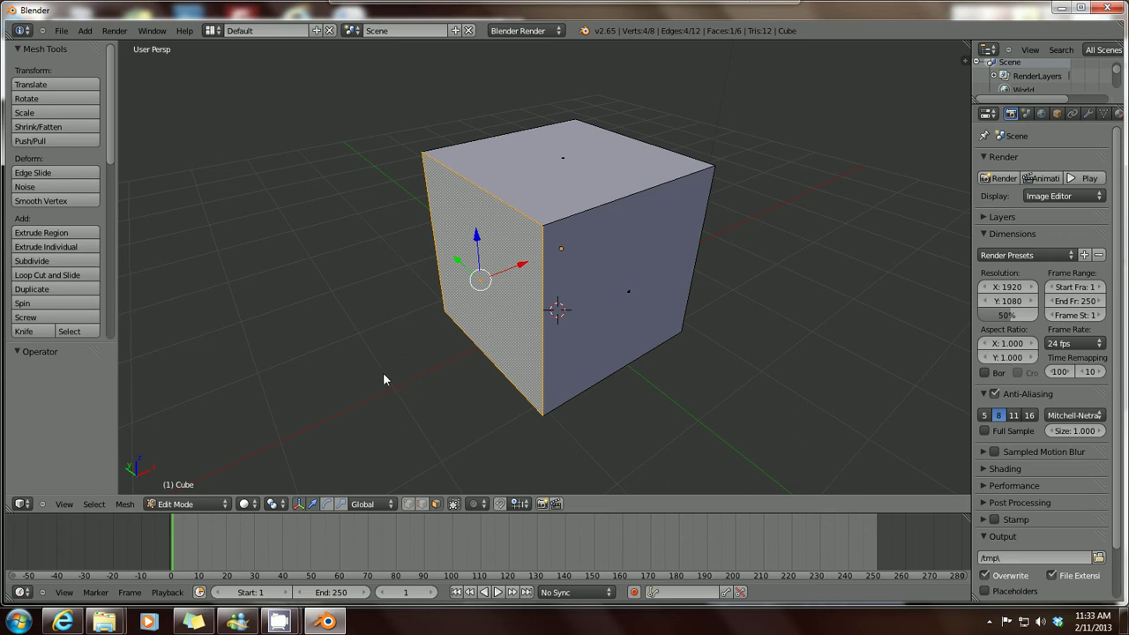
- Select the cube's whole mesh and subdivide it with one cut
key(a)
key(a)
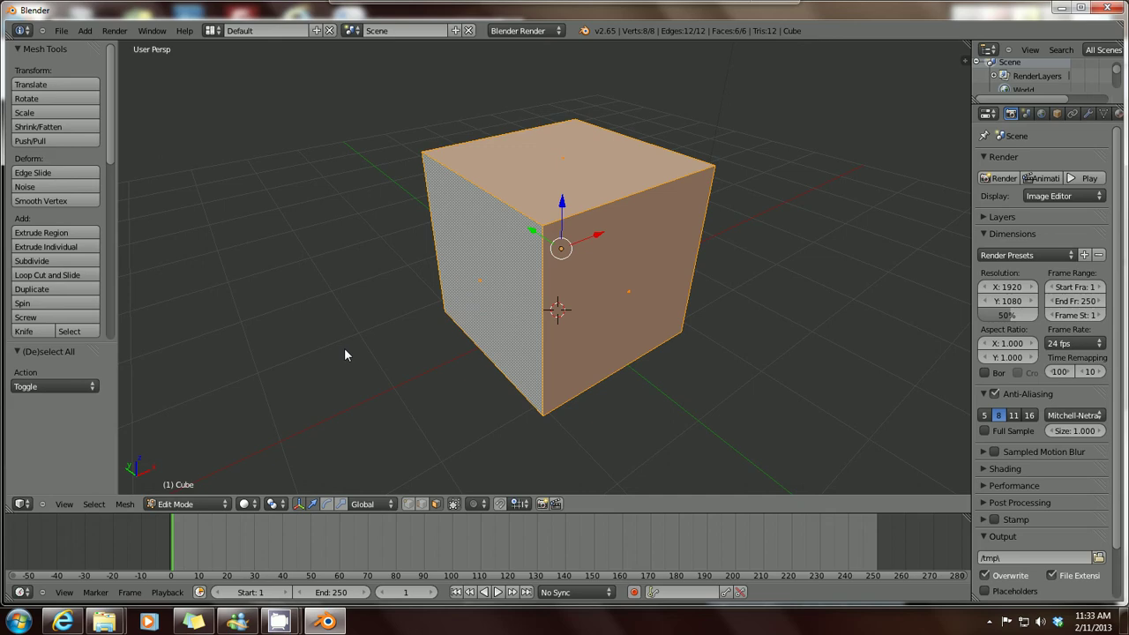
key(w)
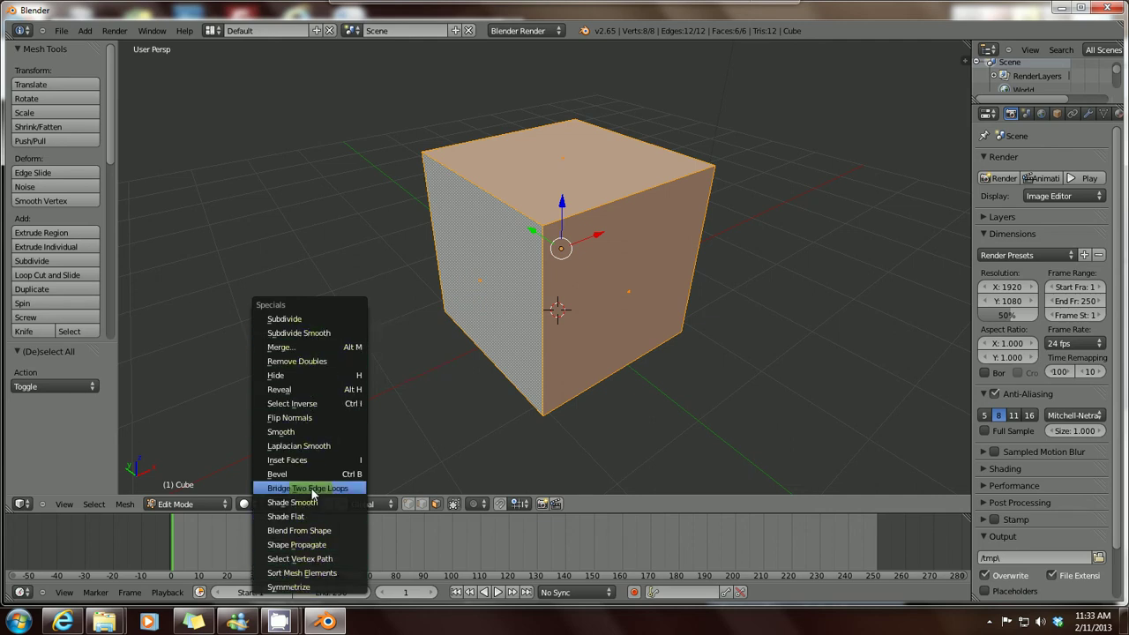
click(298, 325)
- Try raising the subdivision's number of cuts to 6, and bring it back down to 1
scroll(488, 301, down, 3)
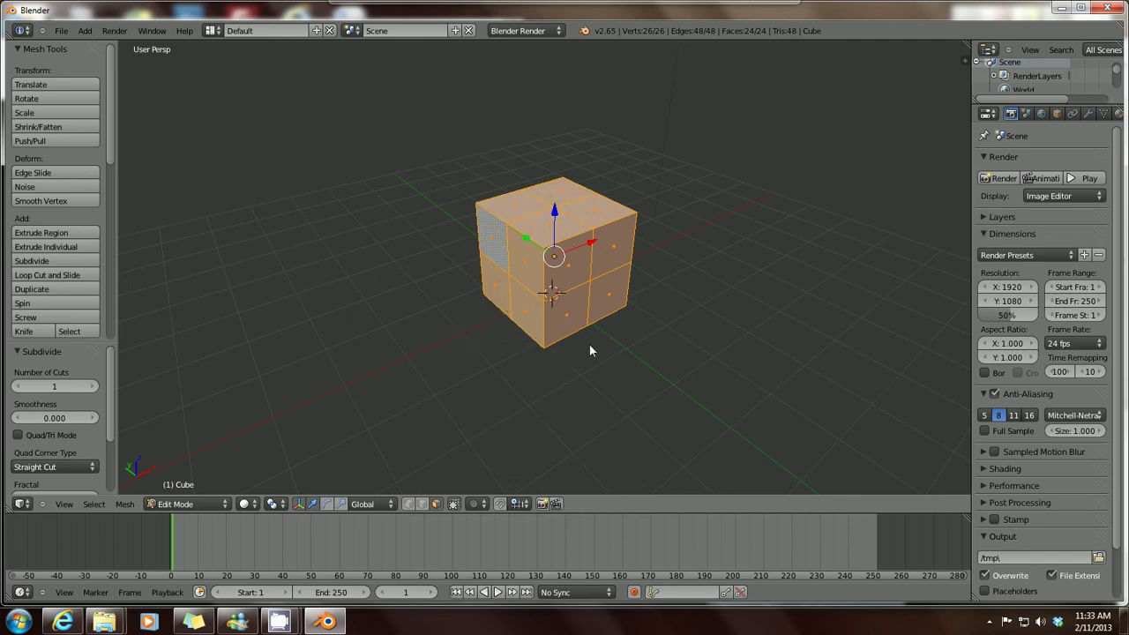
middle_drag(589, 346, 503, 339)
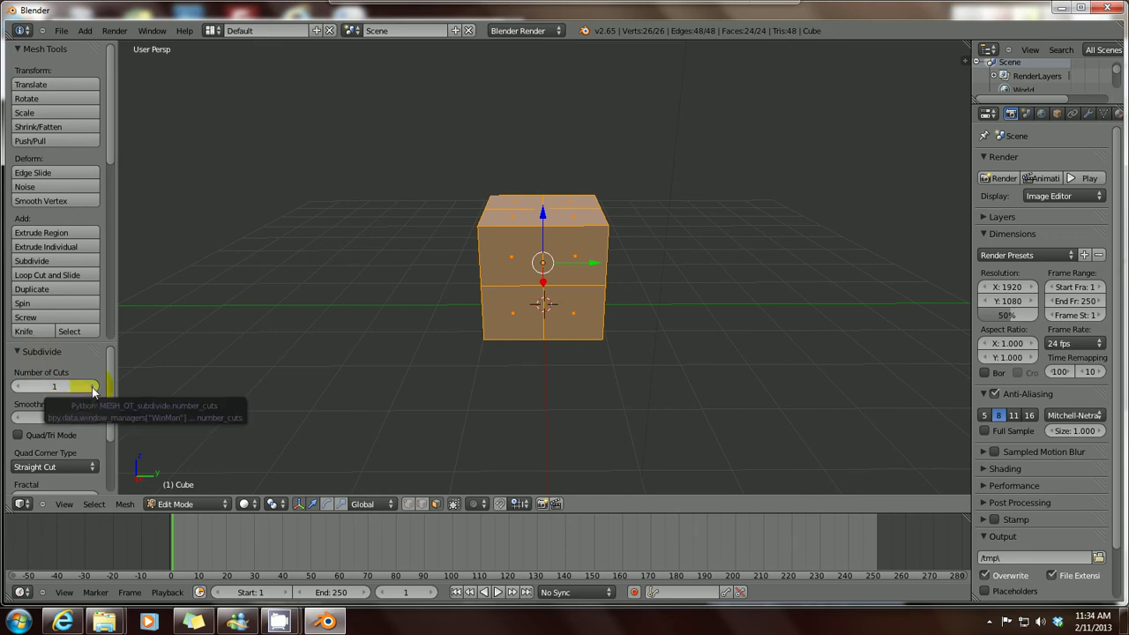
click(93, 387)
click(93, 386)
click(93, 388)
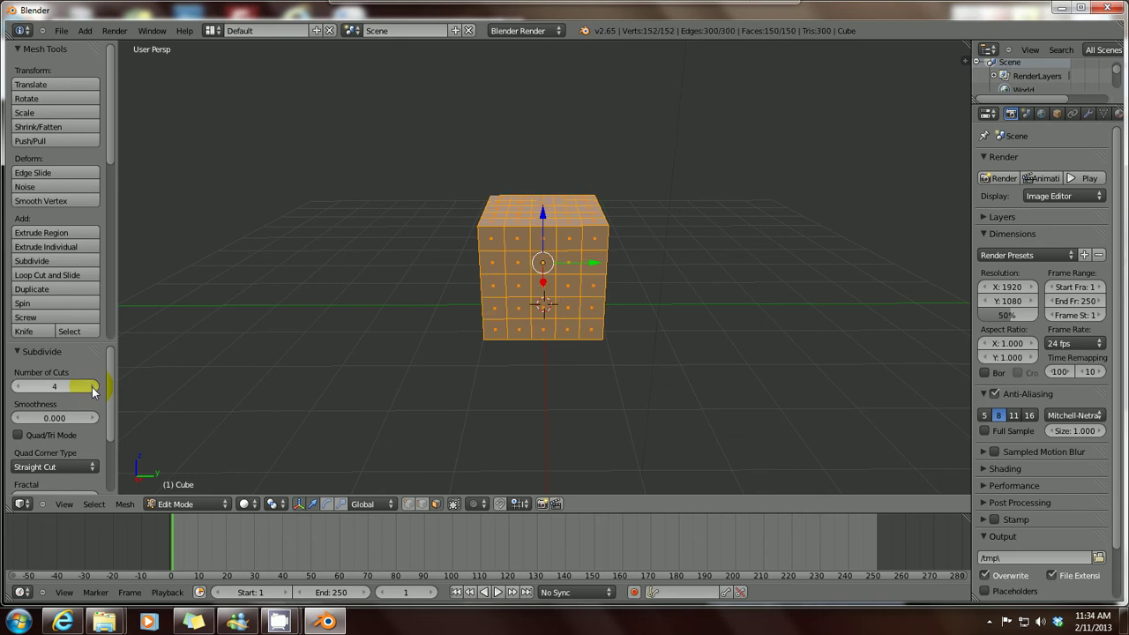
click(92, 388)
click(93, 388)
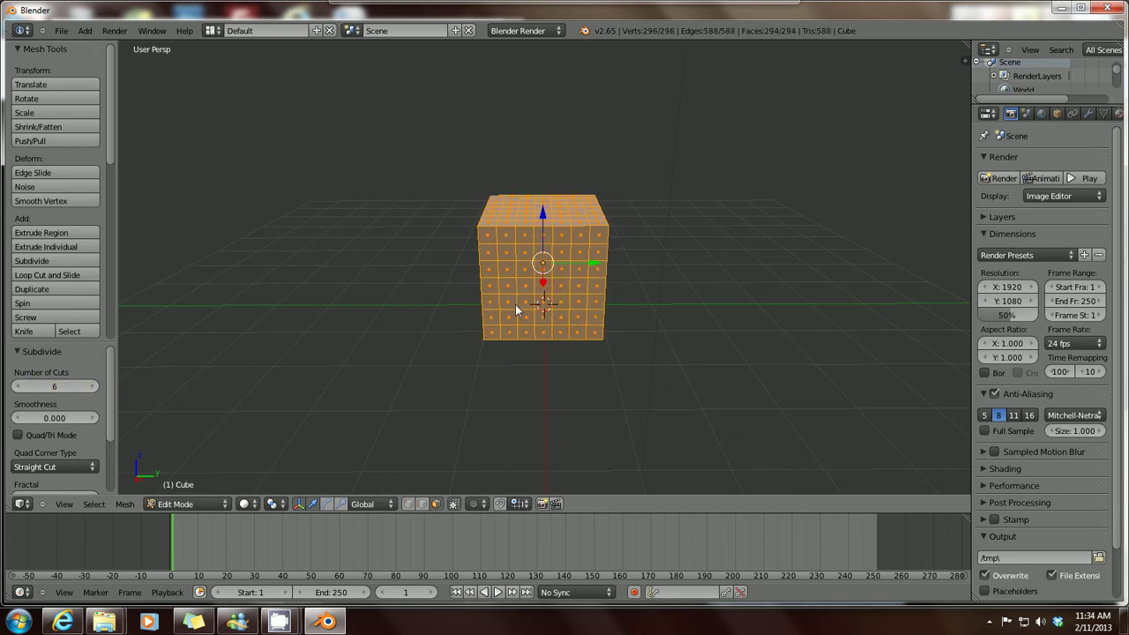
click(16, 387)
click(16, 387)
click(16, 387)
click(16, 387)
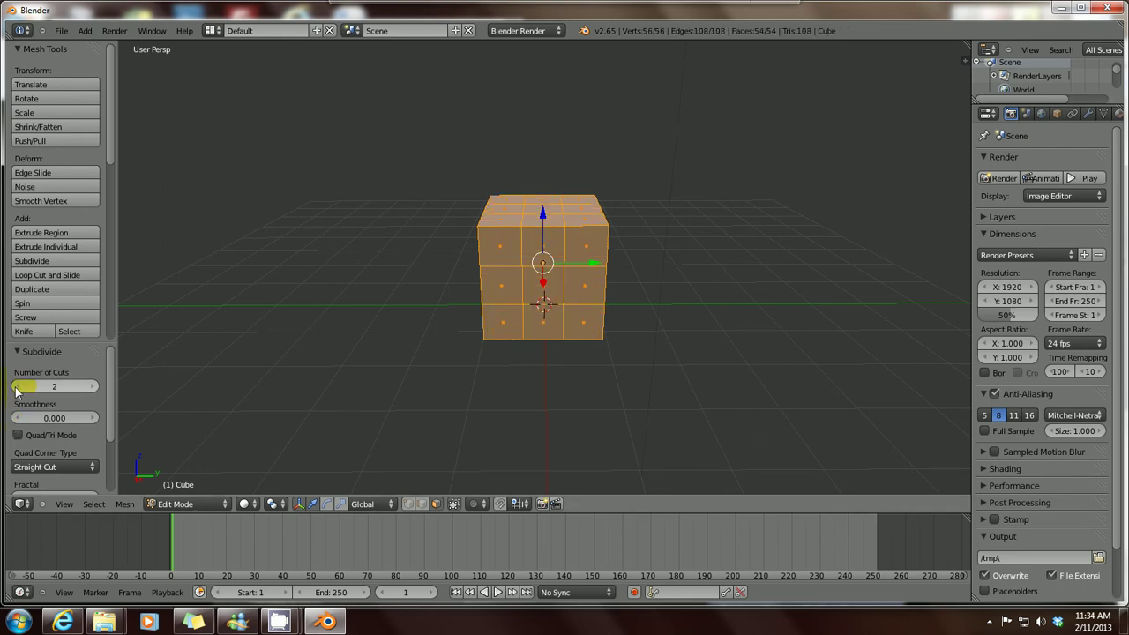
click(16, 387)
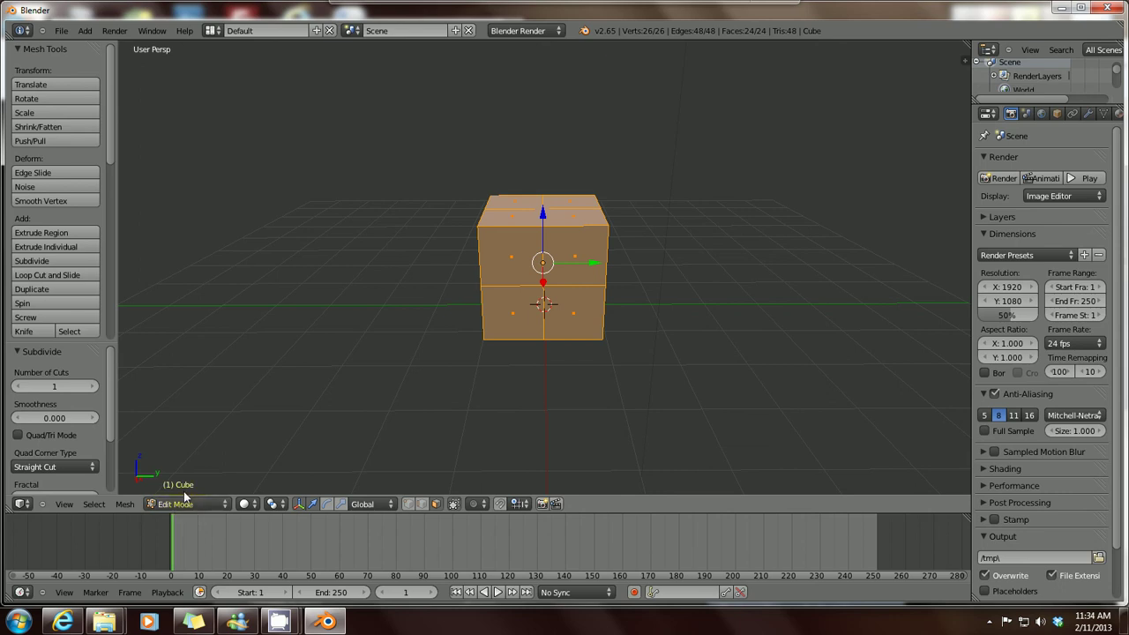
- Switch to Object Mode and delete the selected cube, dismissing the Windows color scheme prompt
click(223, 506)
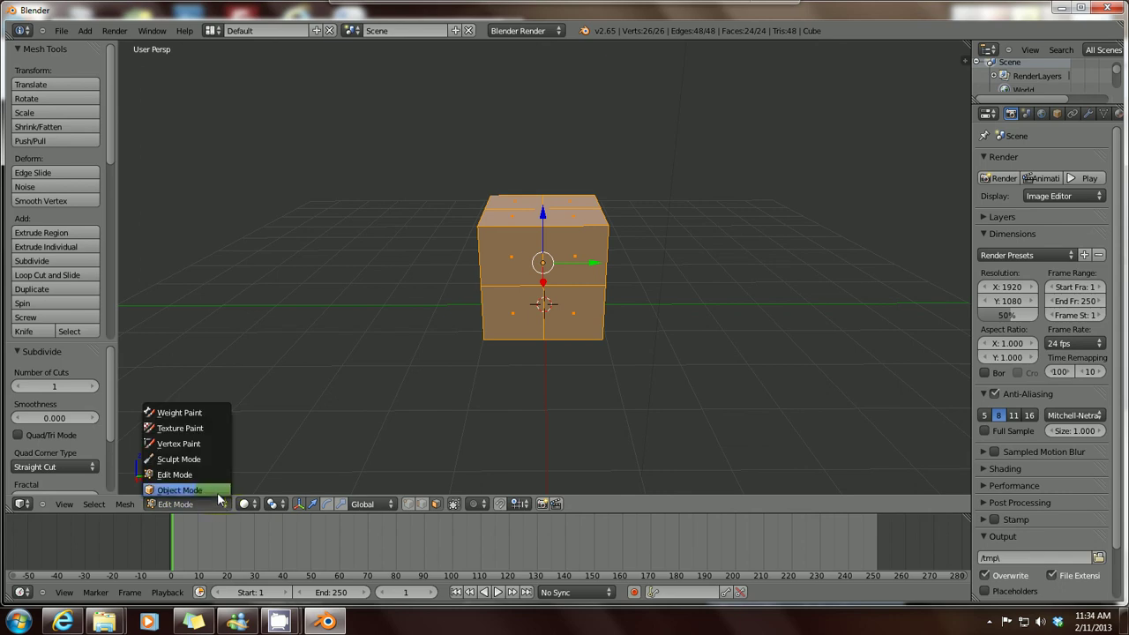
click(217, 490)
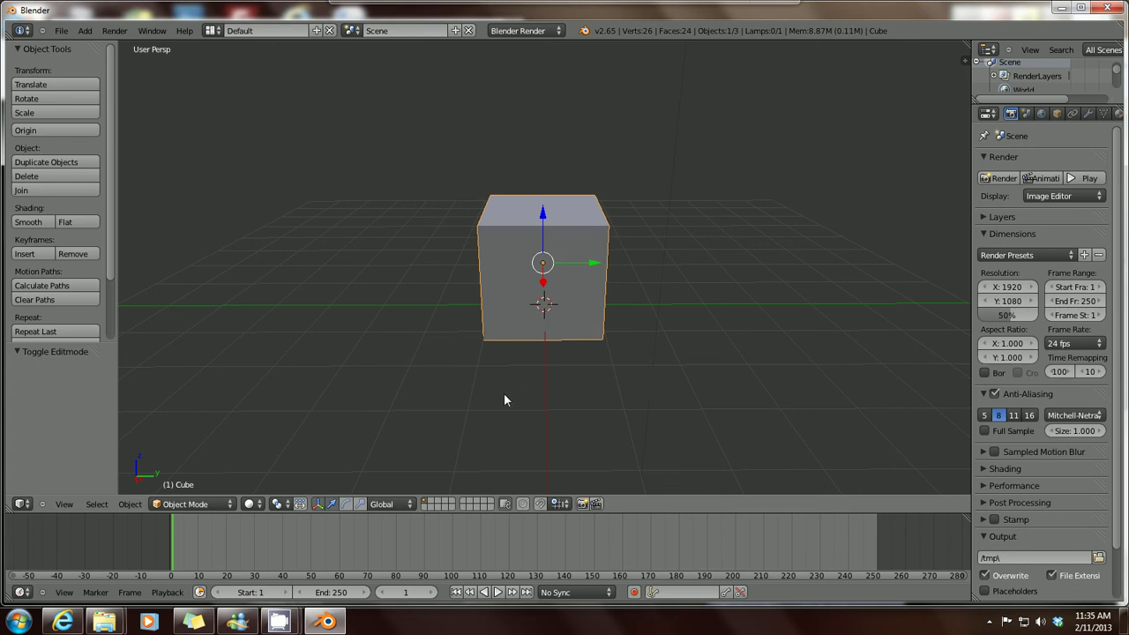
key(x)
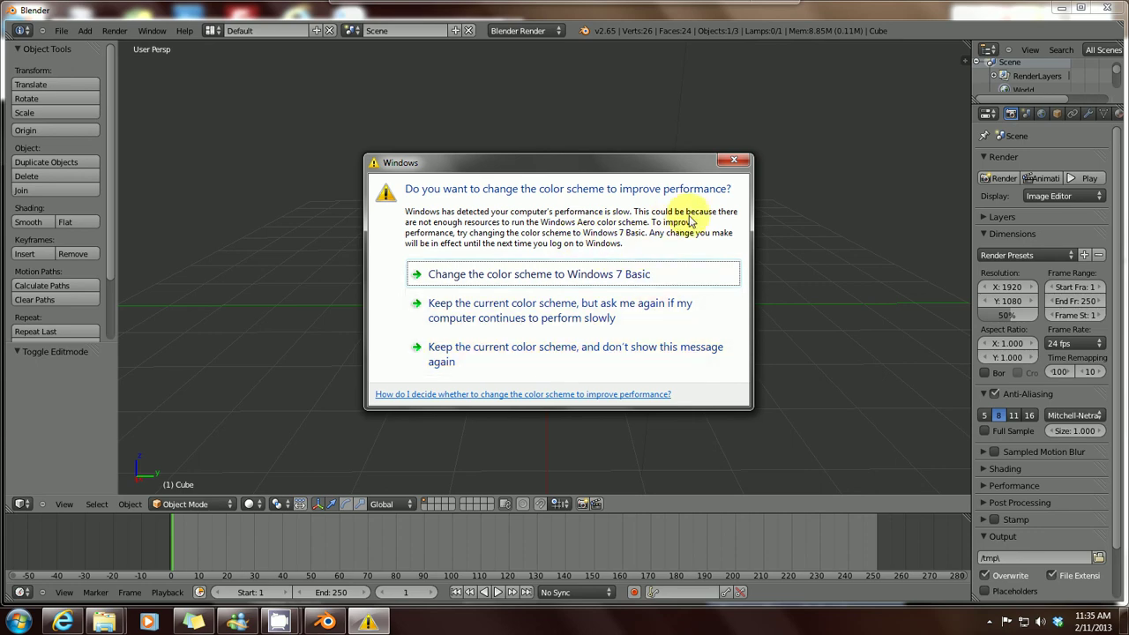
click(734, 160)
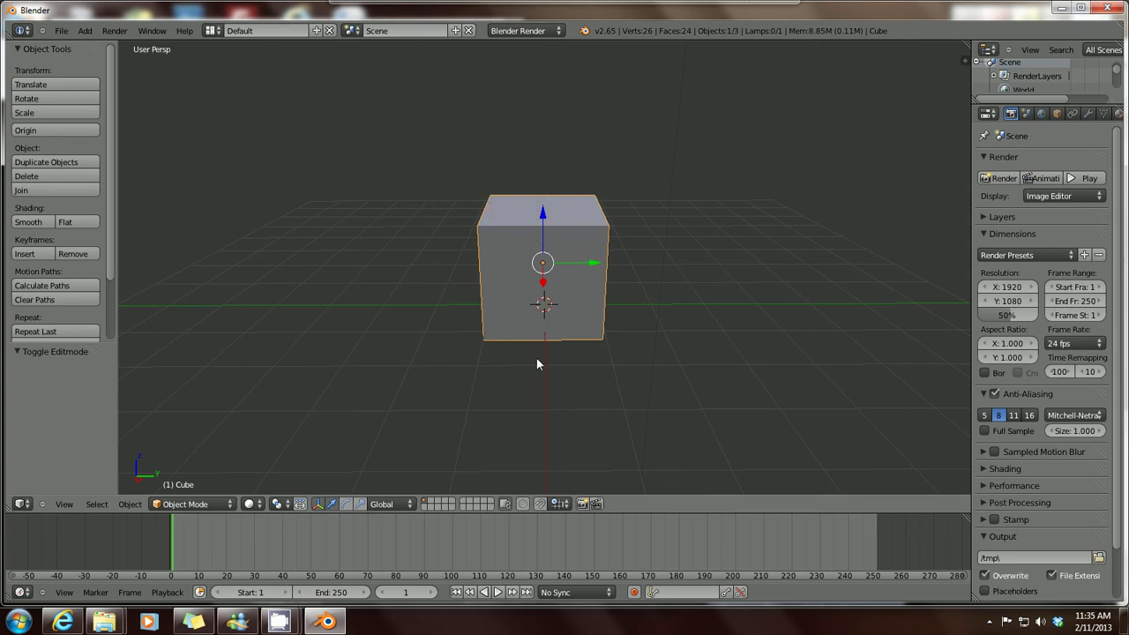
key(x)
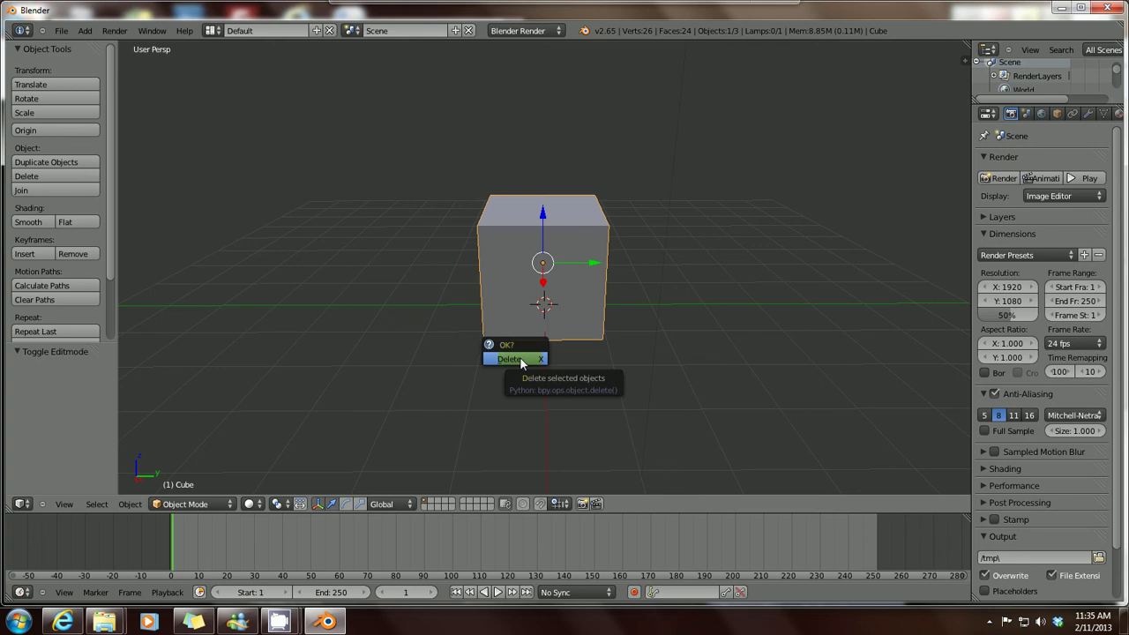
click(520, 358)
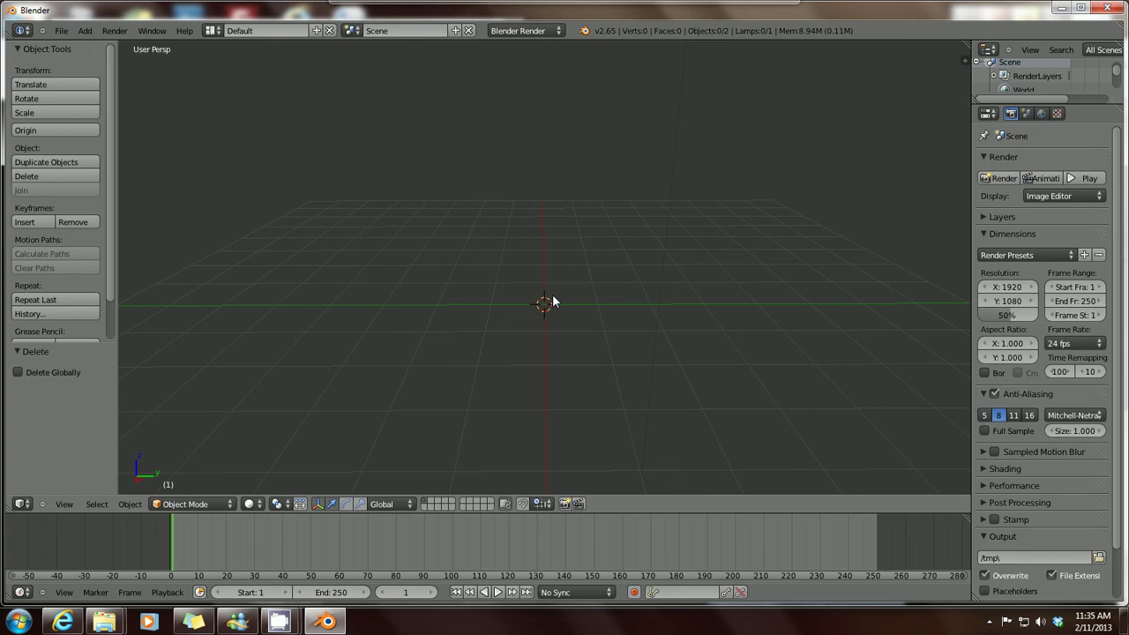
- Add a new cube mesh at the 3D cursor and look at it from several angles
key(shift+a)
mouse_move(552, 296)
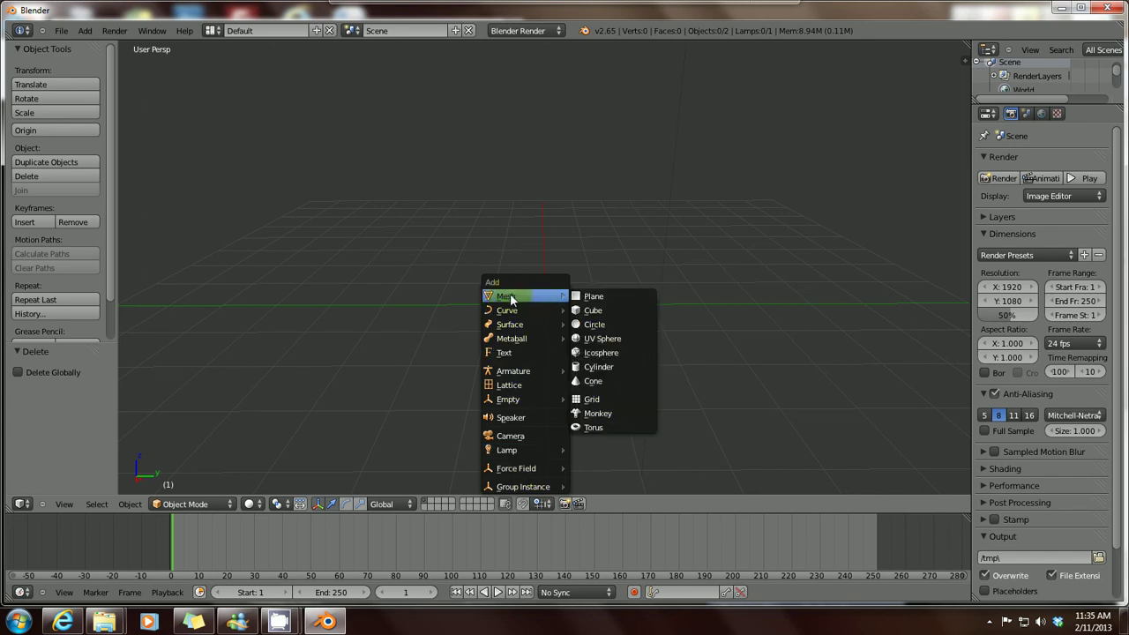
click(605, 311)
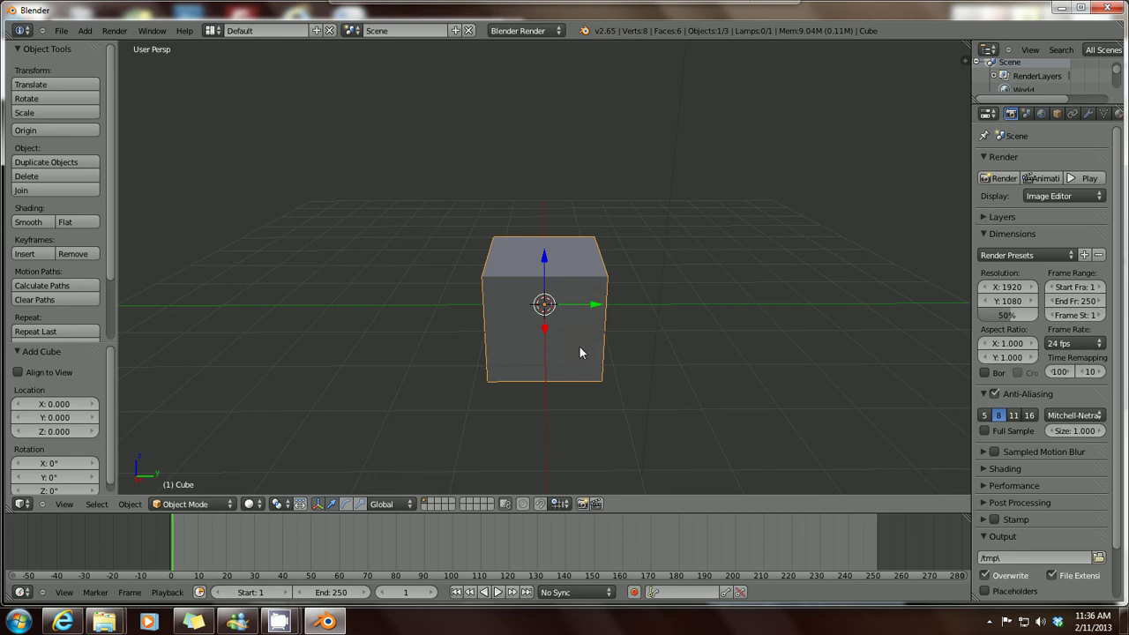
scroll(579, 347, down, 3)
middle_drag(566, 349, 563, 303)
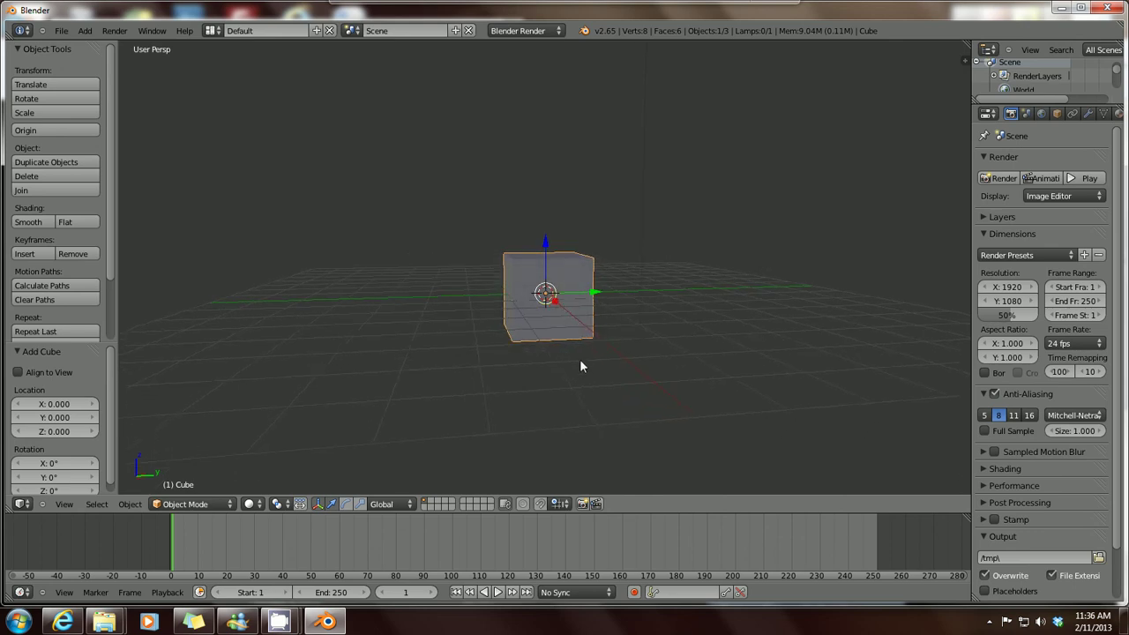
middle_drag(574, 351, 541, 365)
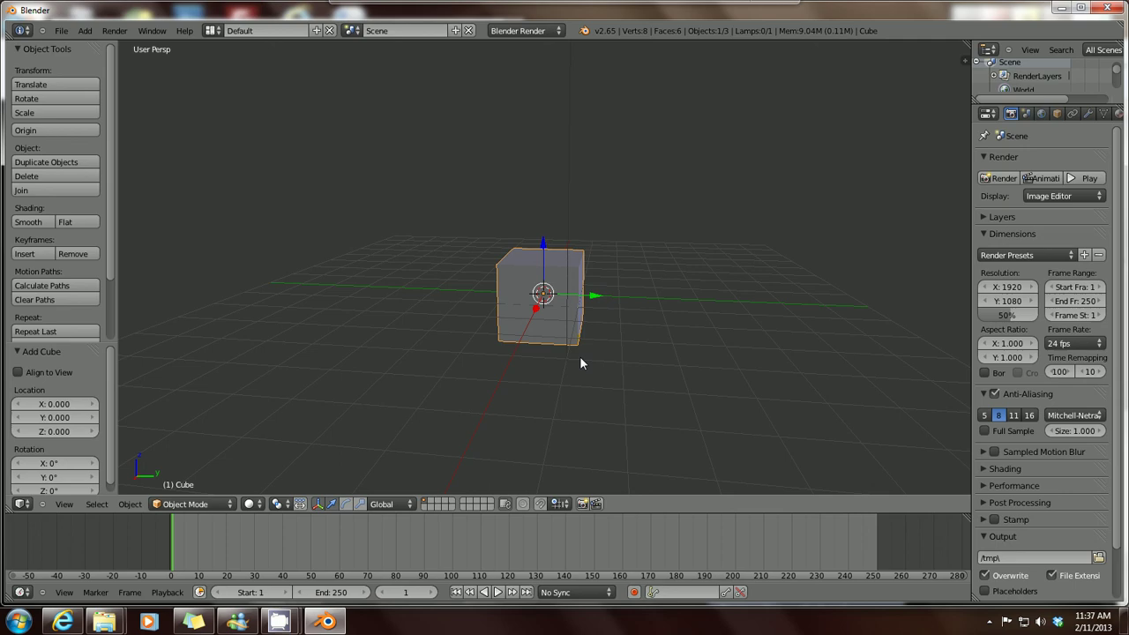
- Close Blender
click(1094, 11)
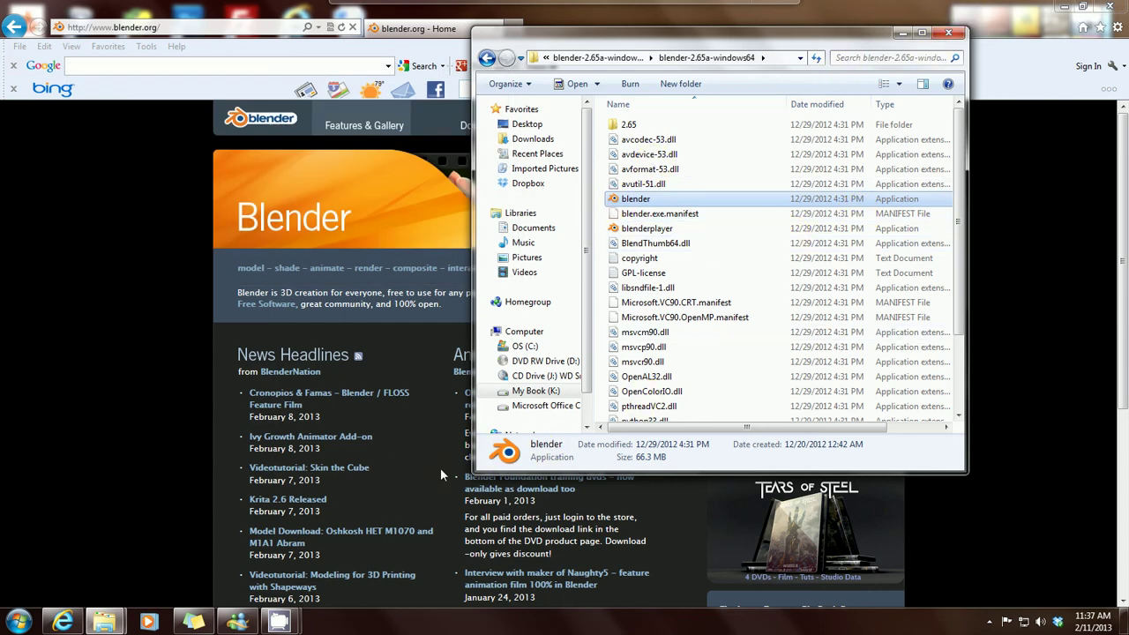
mouse_move(279, 622)
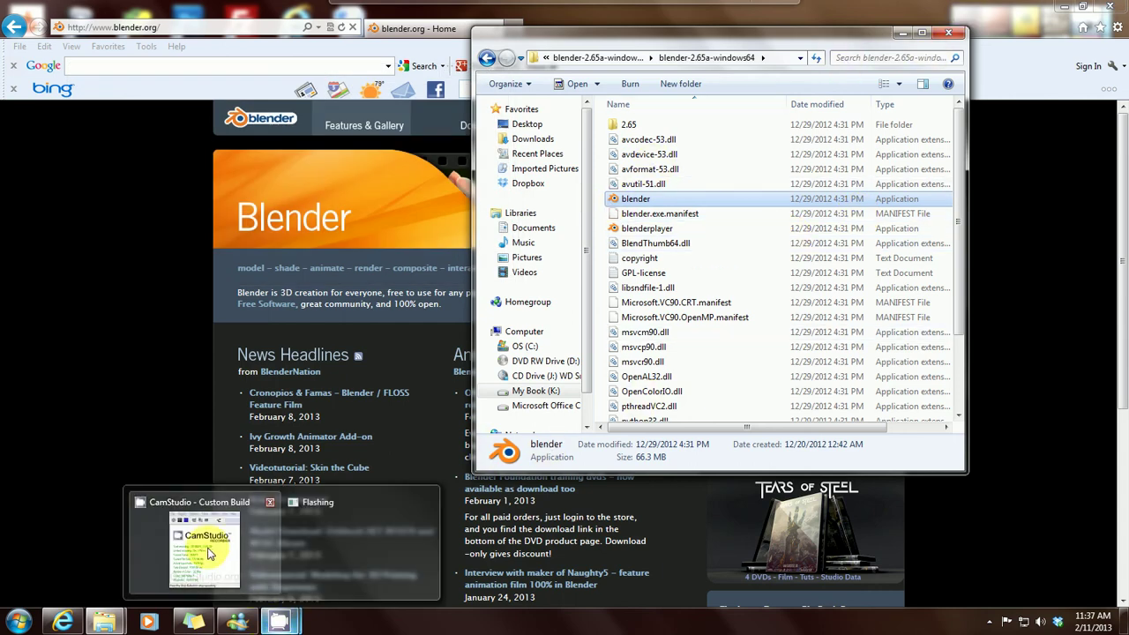